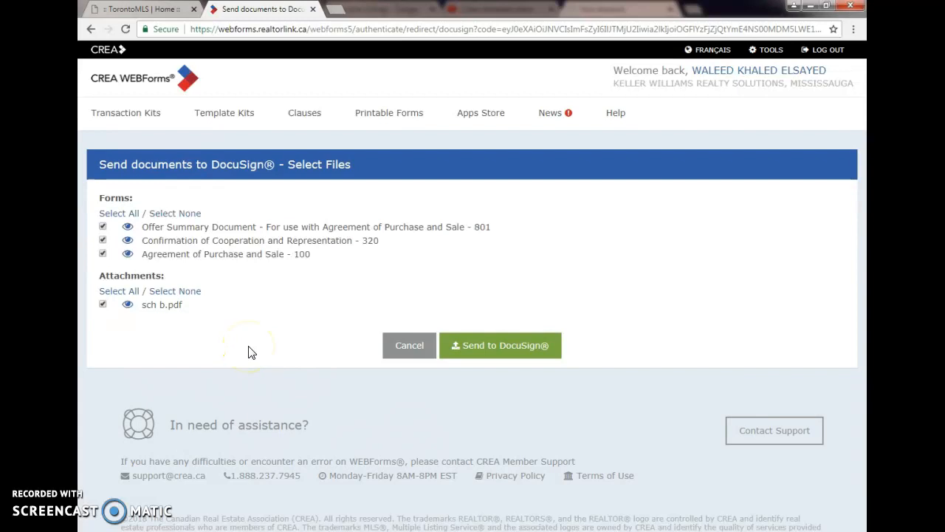
Step: Send the three selected forms and the sch b.pdf attachment to DocuSign, and continue to the DocuSign envelope
left_click(507, 343)
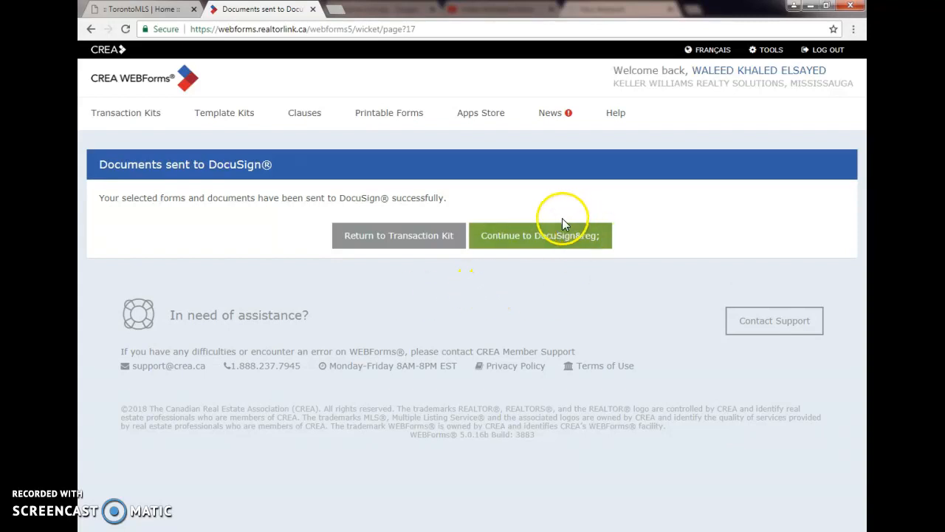
left_click(531, 242)
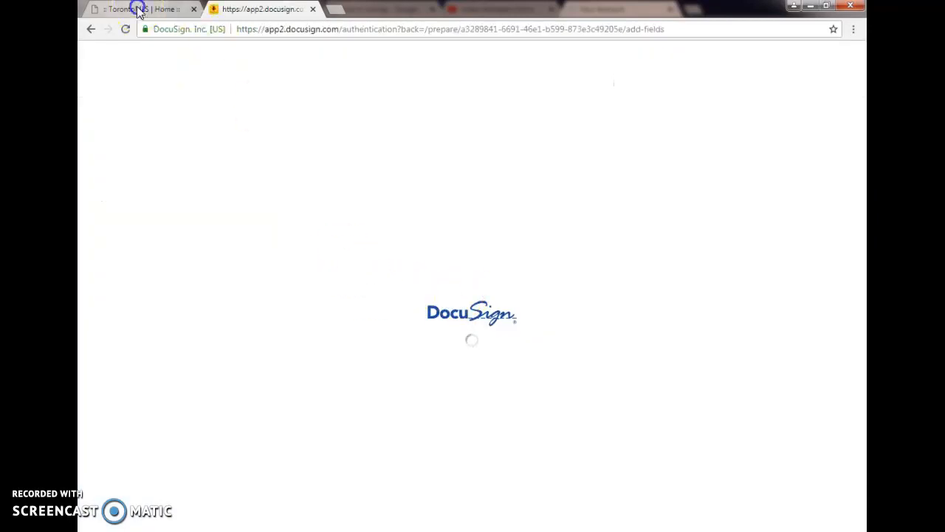
Step: Open the newest offer's transaction kit in WEBForms to review its forms and Send to DocuSign option, and return to the DocuSign envelope
left_click(138, 11)
left_click(674, 168)
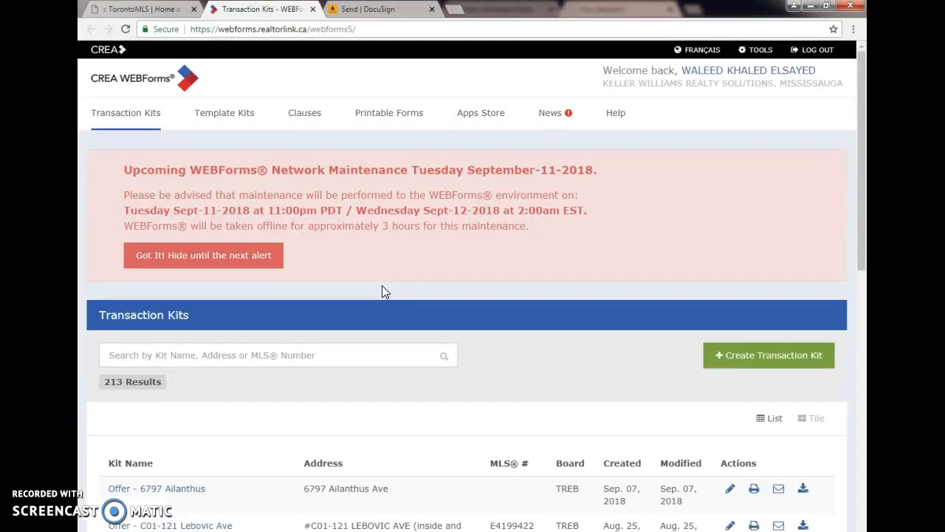
left_click(322, 418)
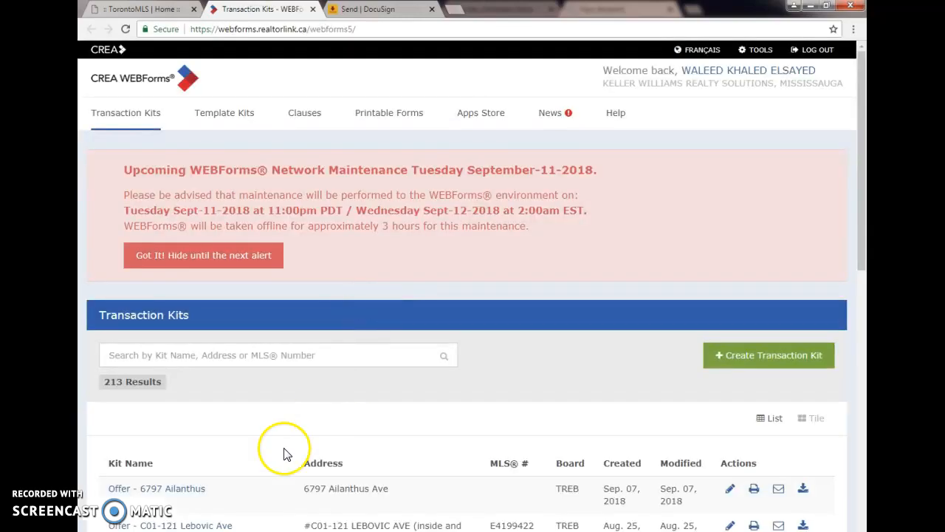
left_click(172, 488)
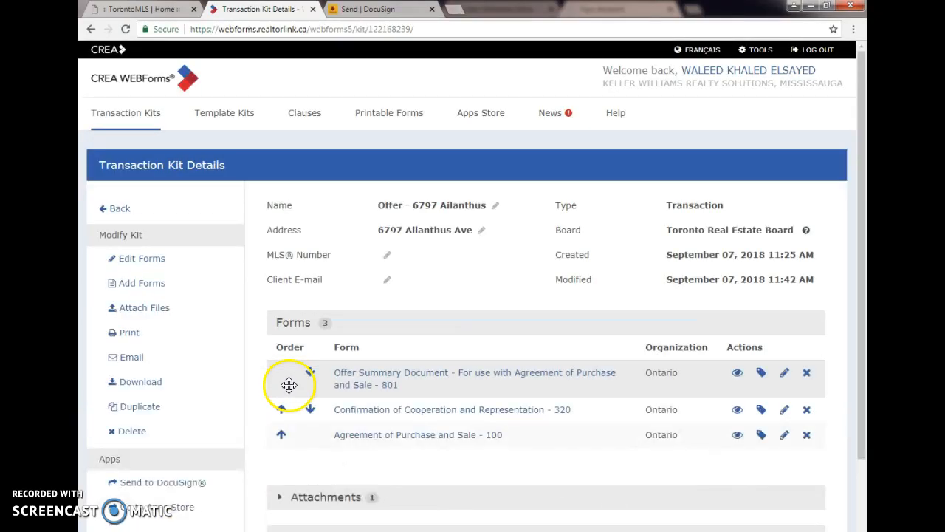
scroll(414, 302, "down", 2)
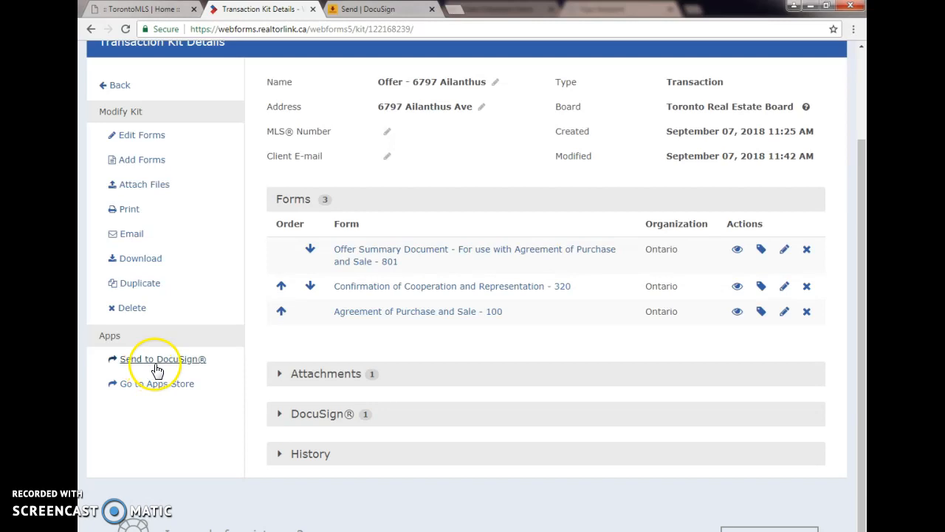
left_click(389, 10)
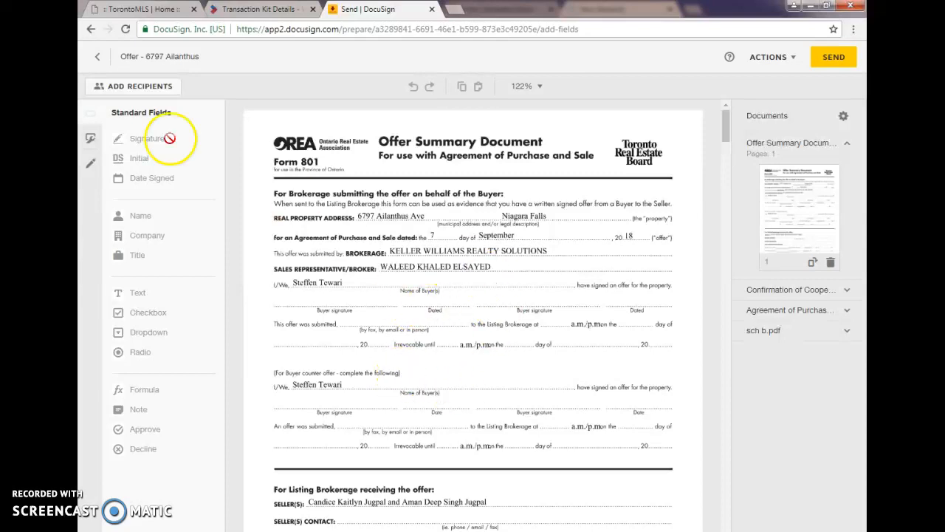
Step: Add the sales representative and the buyer as envelope recipients who need to sign, using their saved contact names and e-mails
left_click(129, 88)
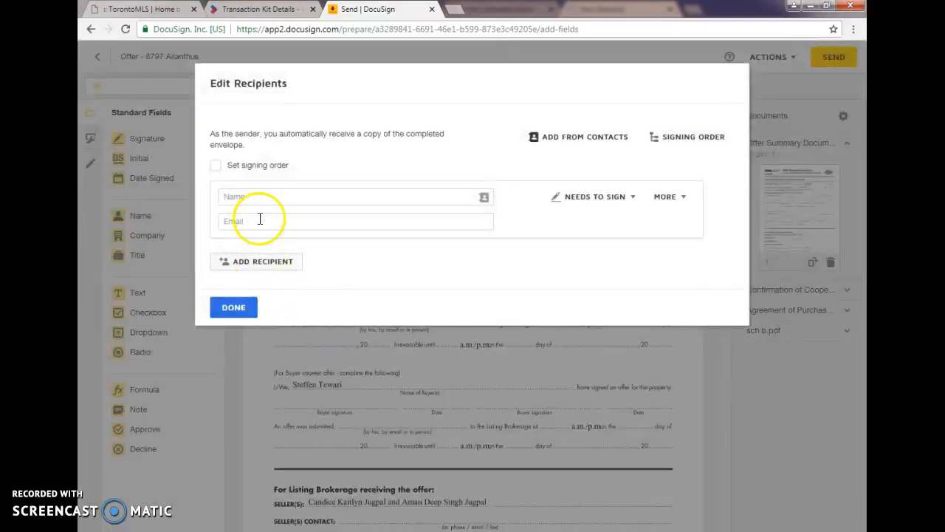
left_click(262, 196)
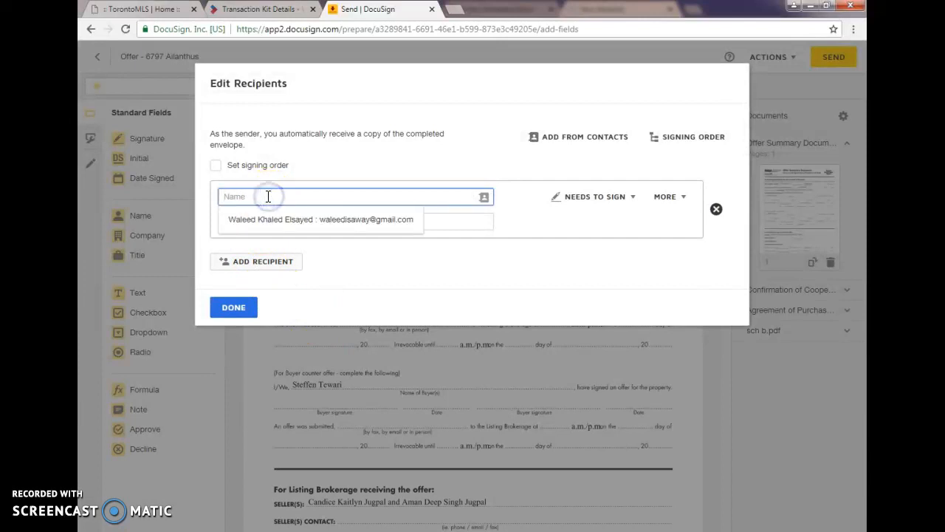
left_click(336, 219)
left_click(257, 261)
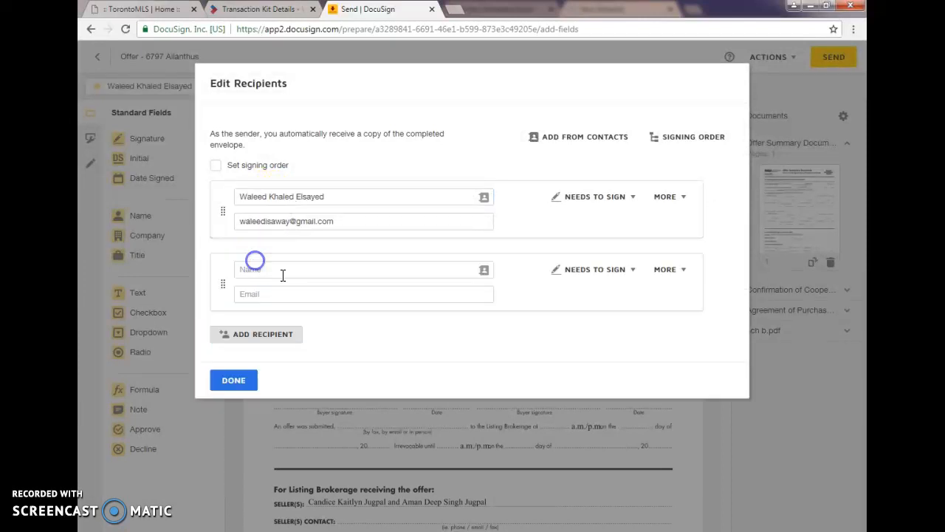
type("steffen")
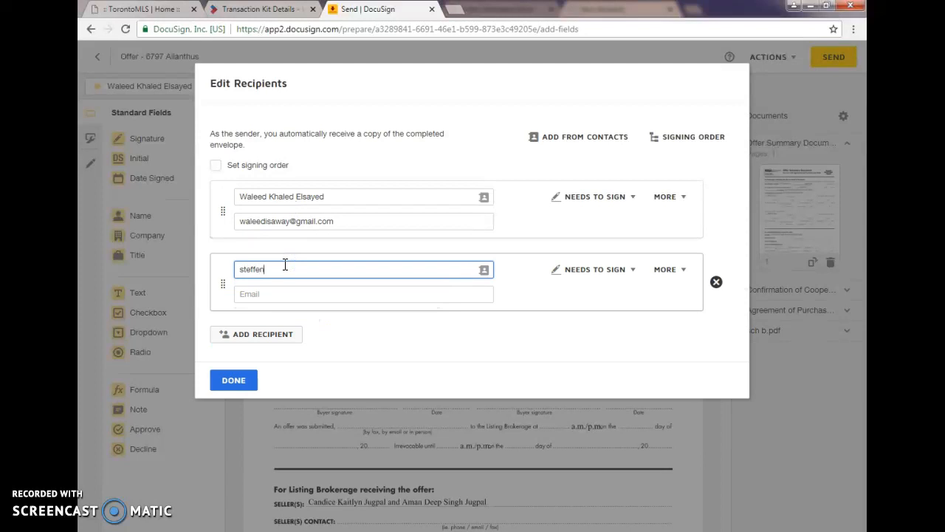
left_click(289, 299)
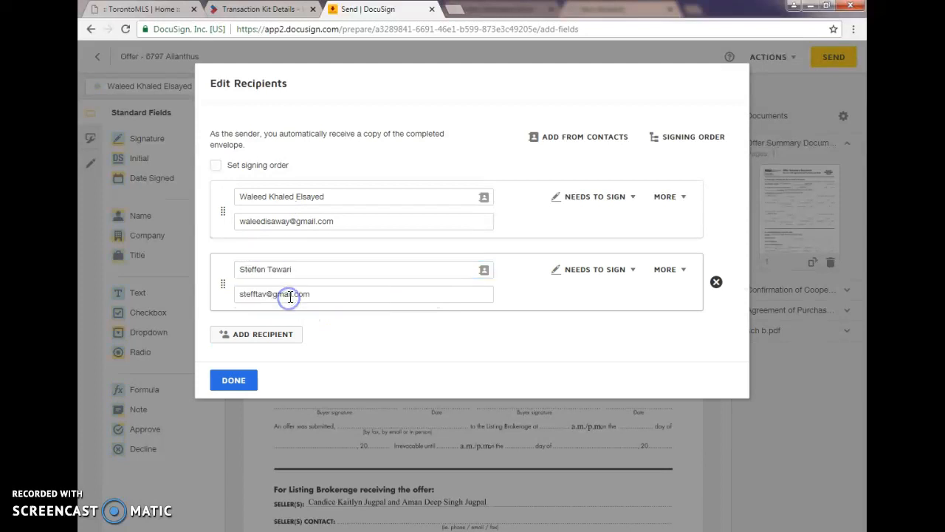
left_click(234, 384)
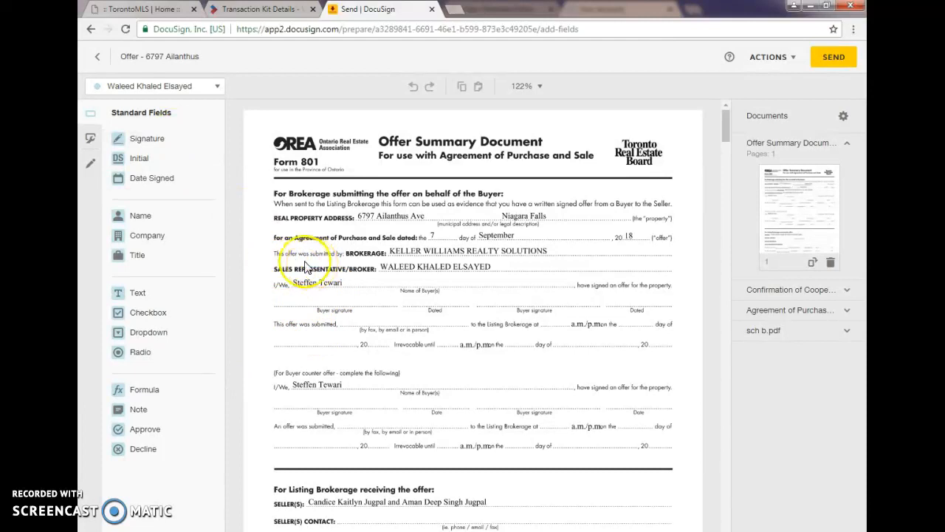
Step: Place the sales representative's Signature and Date Signed fields on the first buyer signature line of the Offer Summary Document
left_click(148, 138)
left_click(313, 292)
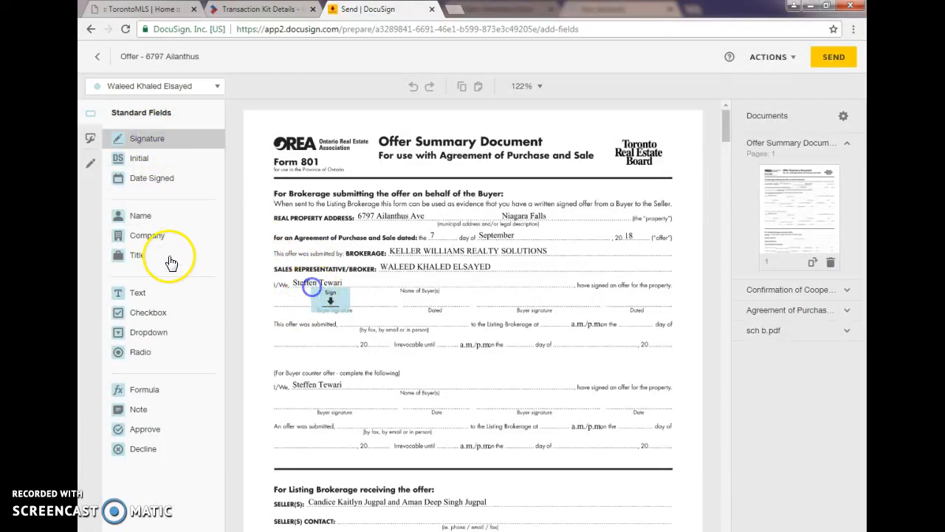
left_click(151, 177)
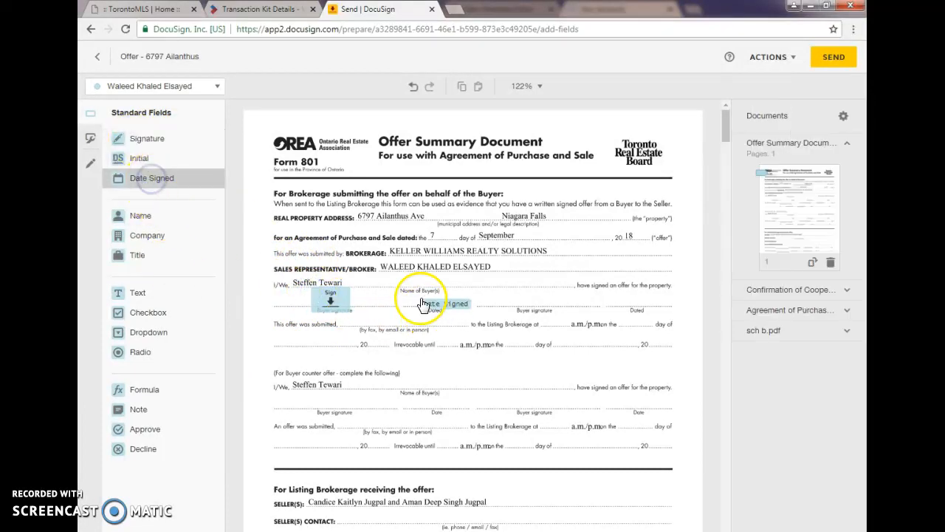
left_click(408, 293)
Step: Place the buyer's Initial field in the Buyer oval on page 1 of Form 320, Confirmation of Cooperation and Representation
scroll(365, 284, "down", 5)
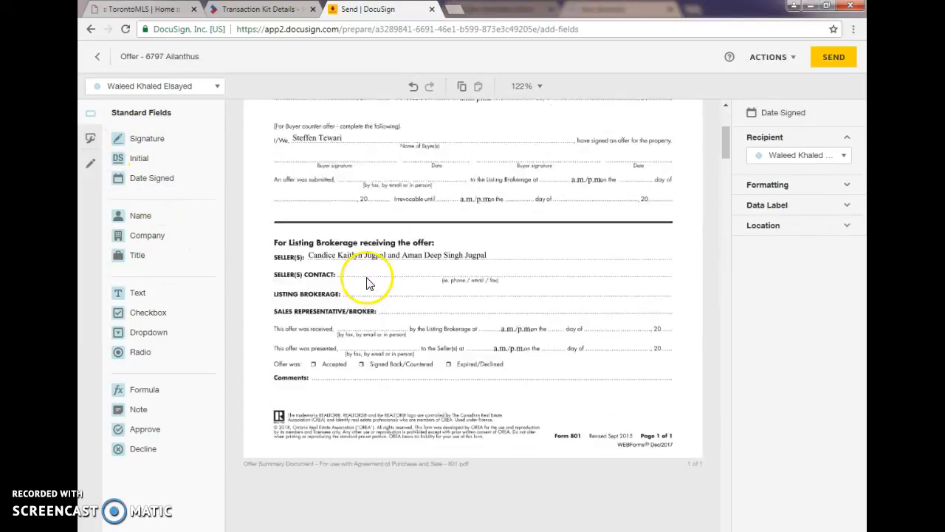
scroll(373, 288, "down", 6)
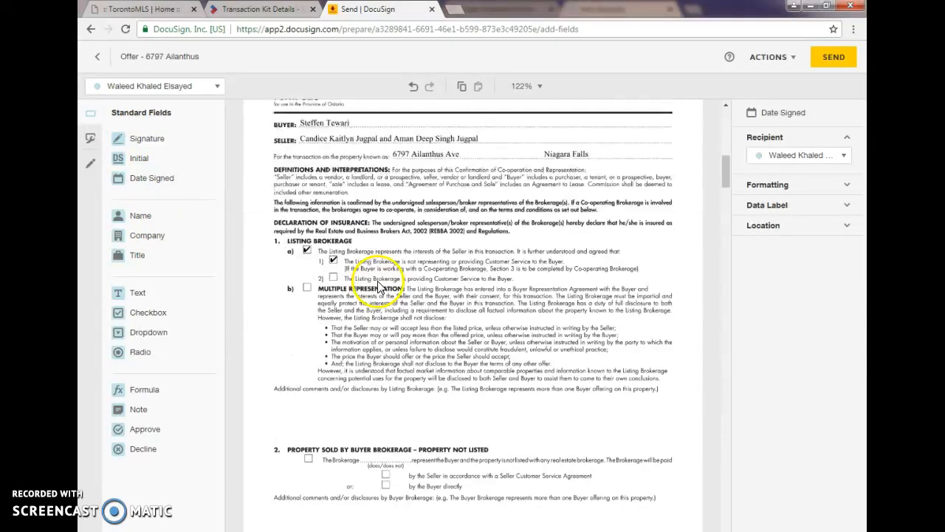
scroll(359, 280, "down", 1)
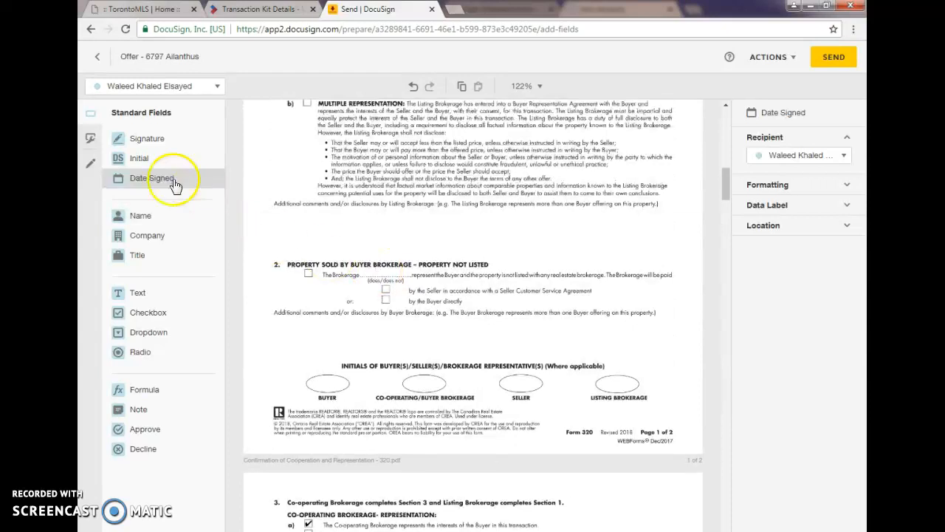
left_click(141, 158)
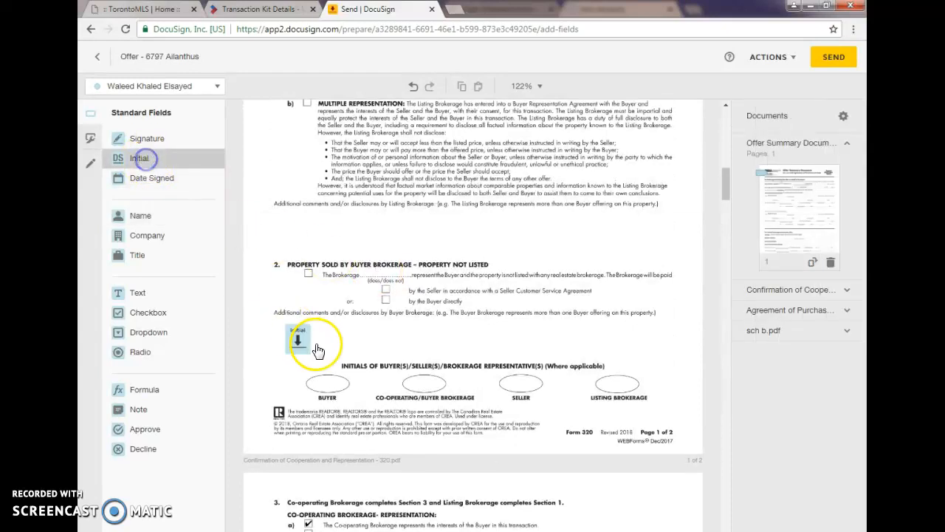
left_click(152, 85)
left_click(155, 128)
left_click(144, 158)
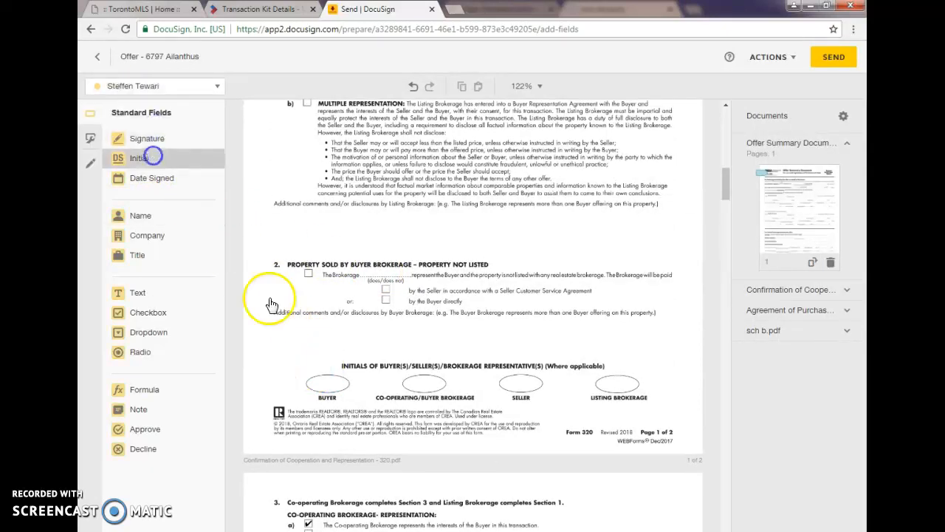
left_click(314, 371)
Step: Place the sales representative's Initial field in the Co-operating/Buyer Brokerage oval on page 1 of Form 320
left_click(155, 86)
left_click(151, 109)
left_click(142, 158)
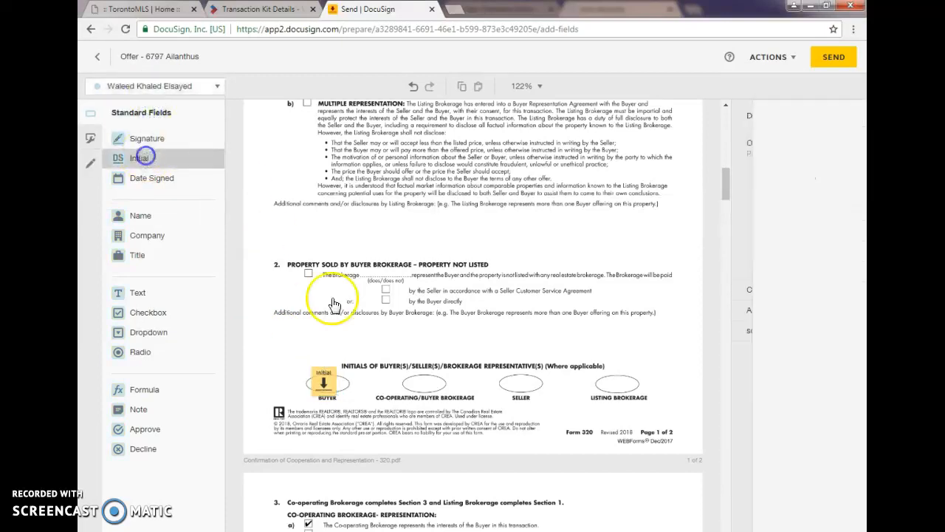
left_click(417, 377)
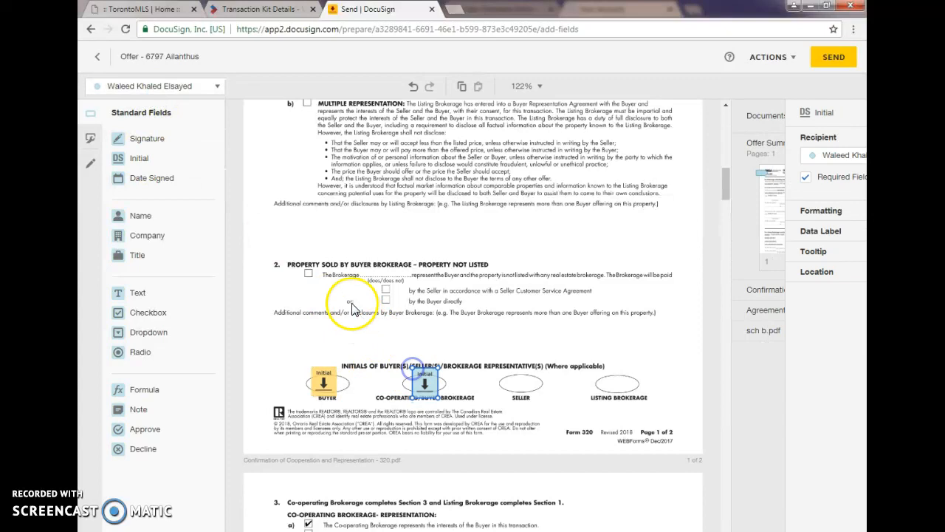
Step: Place the sales representative's Signature and Date Signed fields in the co-operating brokerage section on page 2 of Form 320
scroll(354, 310, "down", 3)
scroll(354, 307, "down", 5)
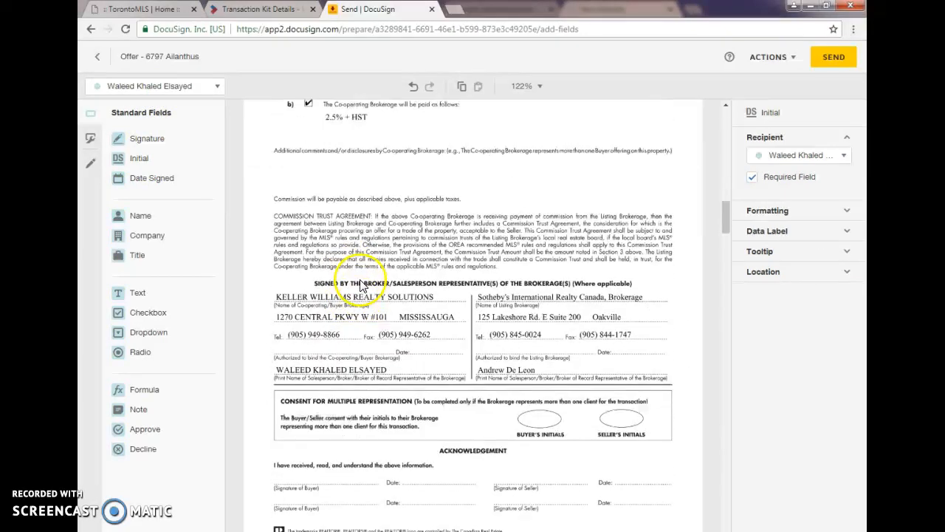
left_click(151, 140)
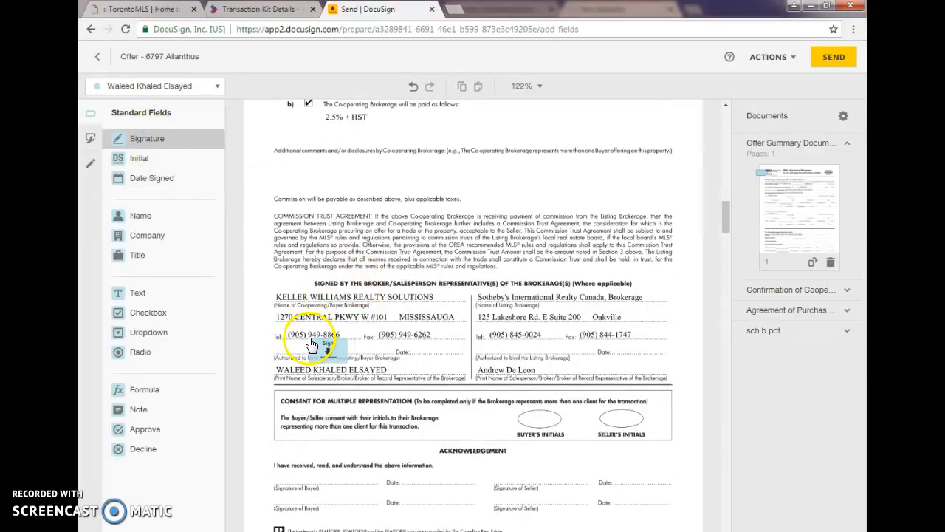
left_click(308, 339)
left_click(157, 182)
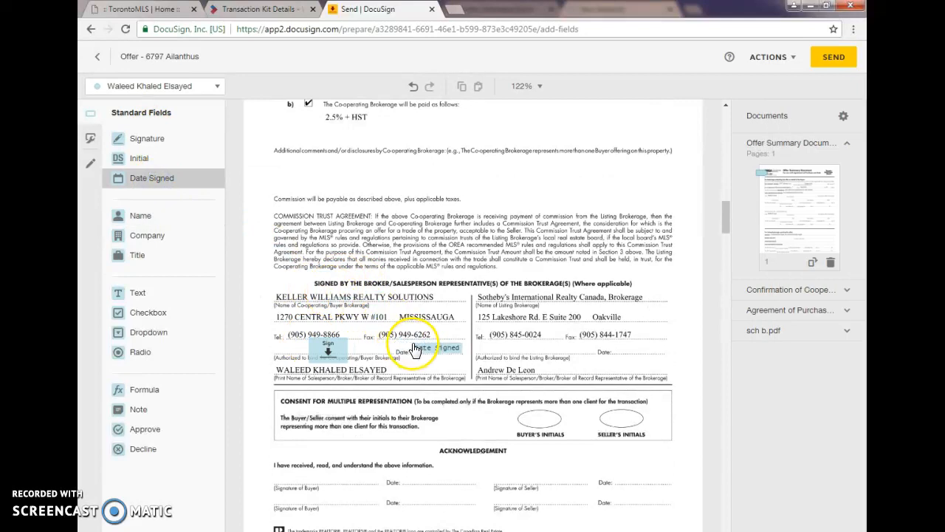
left_click(414, 345)
Step: Place the buyer's Signature and Date Signed fields on the first buyer line of Form 320's Acknowledgement section
scroll(376, 283, "down", 1)
scroll(376, 283, "down", 2)
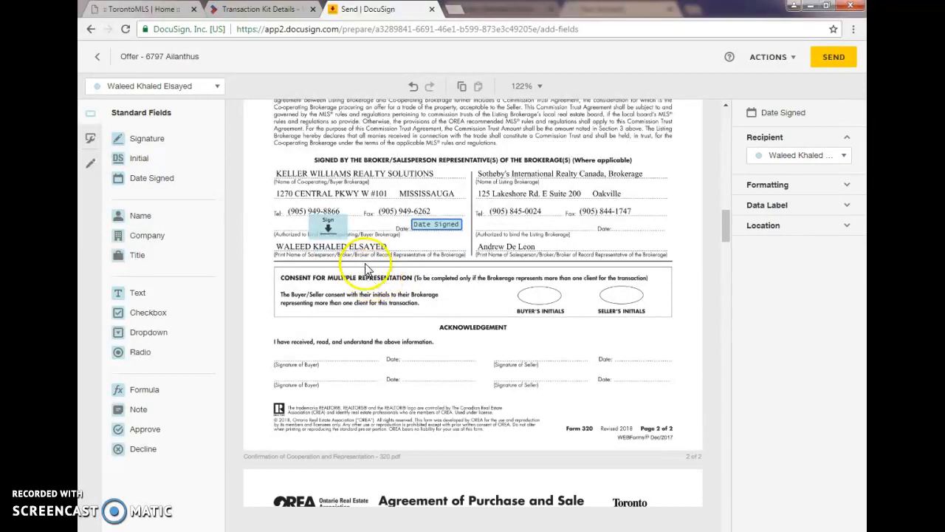
left_click(146, 96)
left_click(139, 129)
left_click_drag(141, 137, 295, 358)
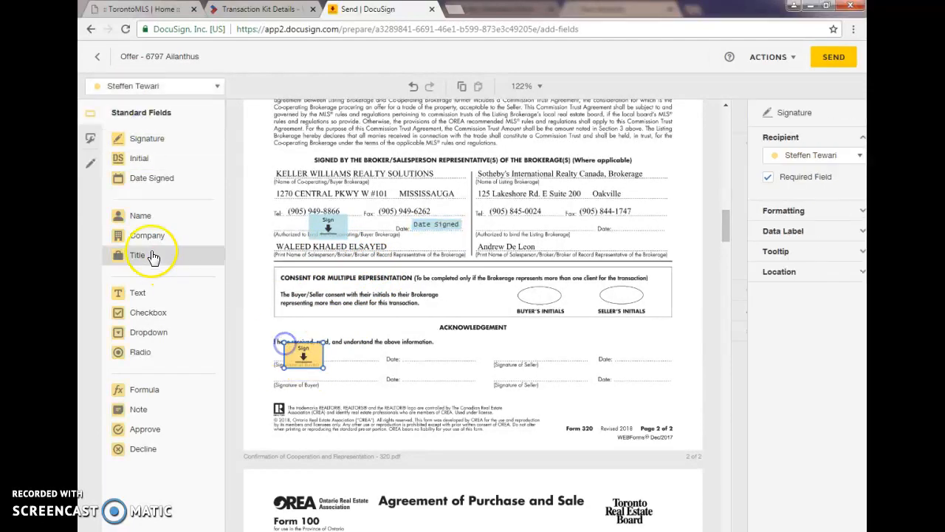
mouse_move(148, 181)
left_mouse_down()
mouse_move(378, 360)
mouse_move(420, 348)
left_mouse_up()
Step: Place the buyer's Initial fields in the Initials of Buyer(s) ovals on pages 1 and 2 of the Agreement of Purchase and Sale
scroll(365, 318, "down", 5)
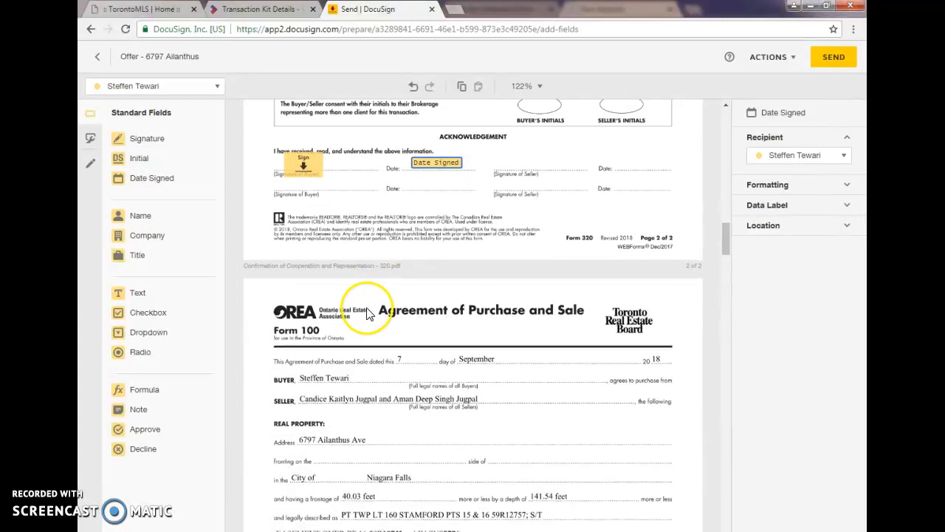
scroll(369, 304, "down", 4)
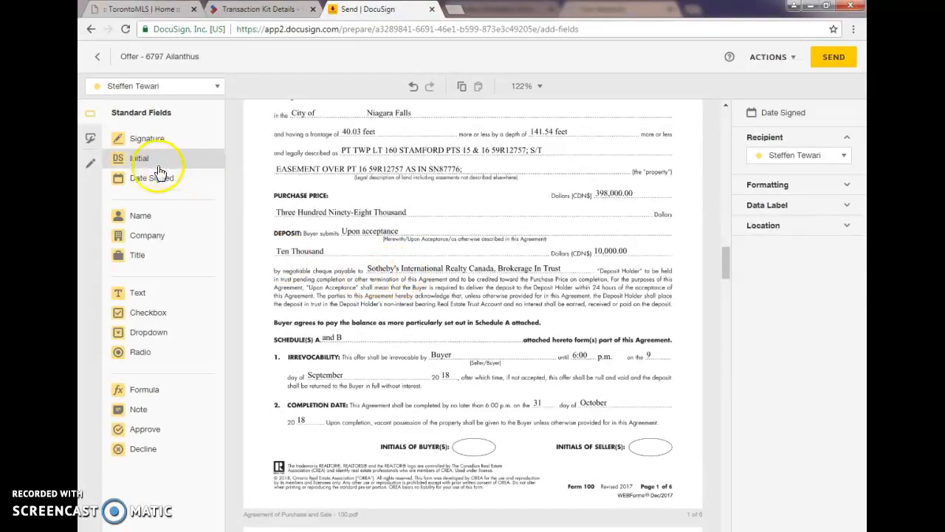
left_click_drag(147, 167, 457, 421)
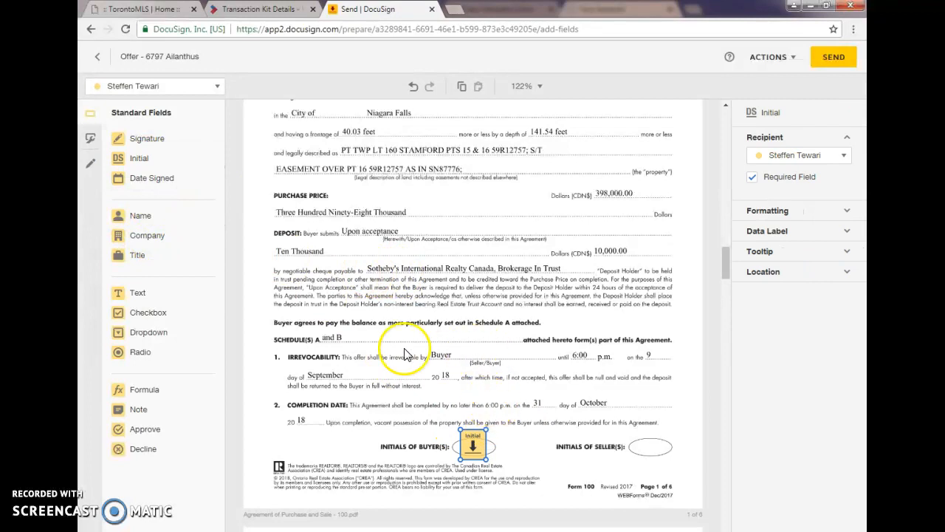
scroll(369, 323, "down", 4)
scroll(369, 322, "down", 6)
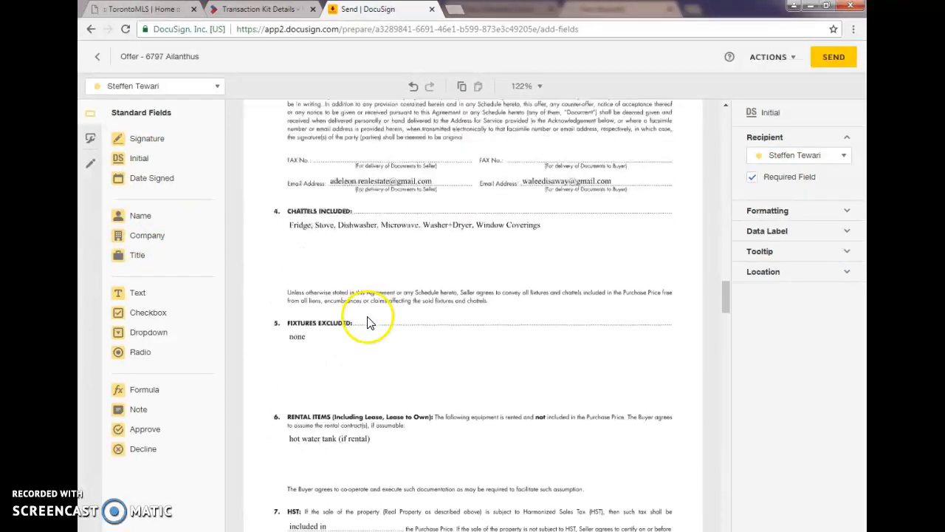
left_click_drag(154, 164, 450, 397)
scroll(352, 323, "down", 3)
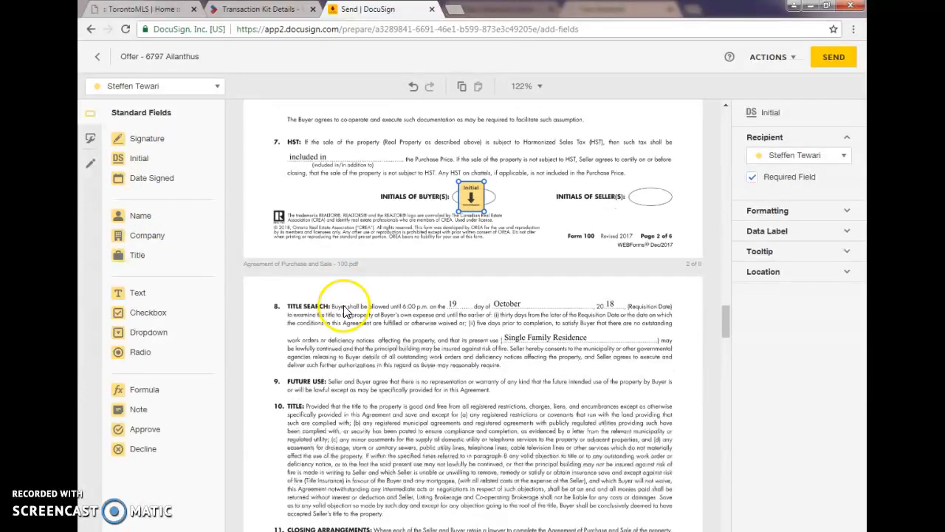
left_click(164, 89)
left_click(158, 109)
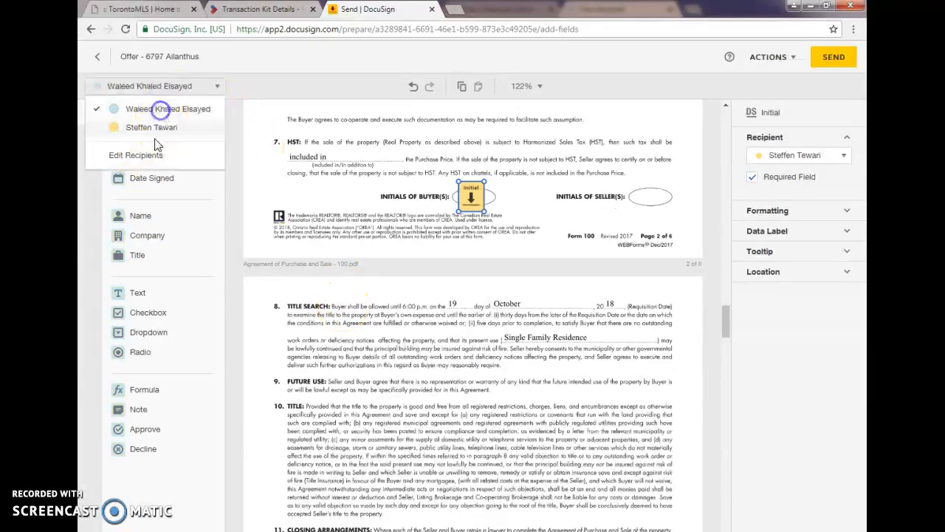
left_click(216, 90)
left_click_drag(140, 158, 465, 194)
left_click(493, 196)
key("Delete")
Step: Place the buyer's Initial fields in the Initials of Buyer(s) ovals on pages 3 and 4 of the Agreement of Purchase and Sale
scroll(406, 282, "down", 5)
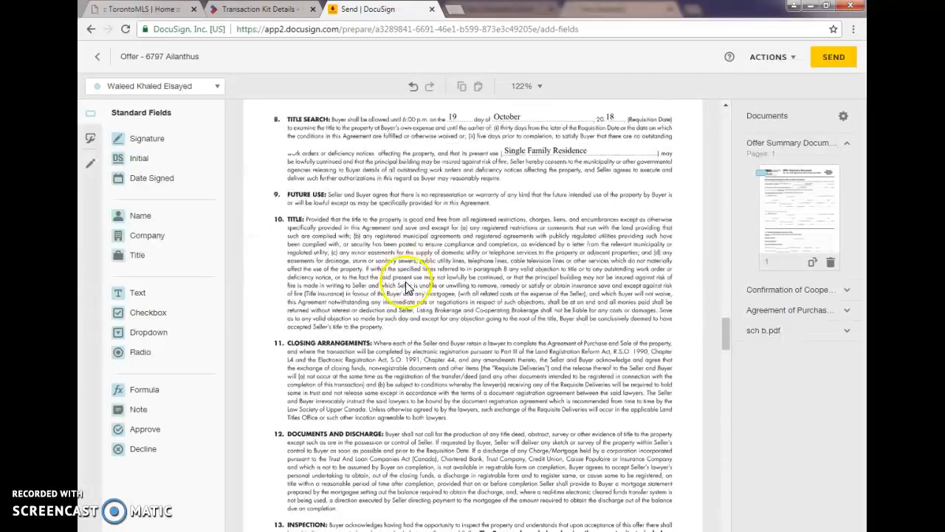
left_click(158, 86)
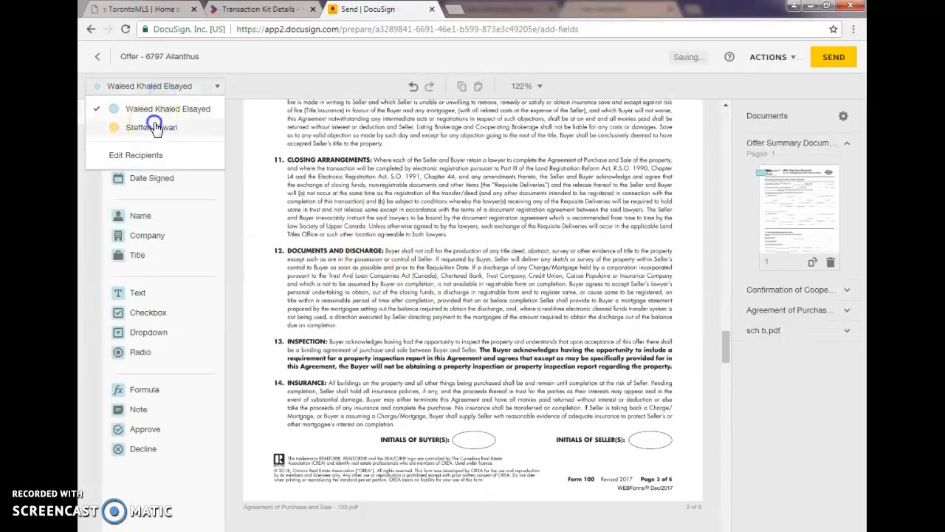
left_click(155, 126)
left_click_drag(144, 158, 473, 438)
scroll(390, 317, "down", 3)
scroll(390, 317, "down", 6)
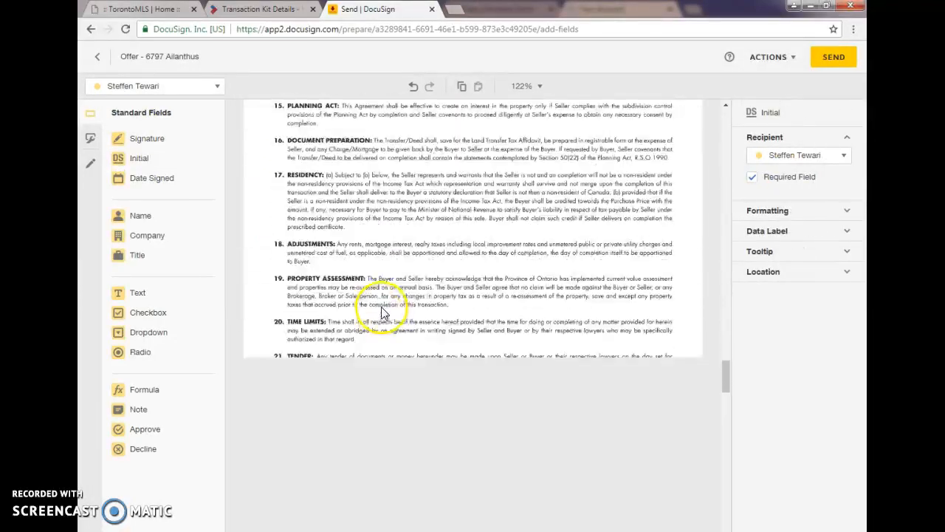
scroll(386, 294, "down", 2)
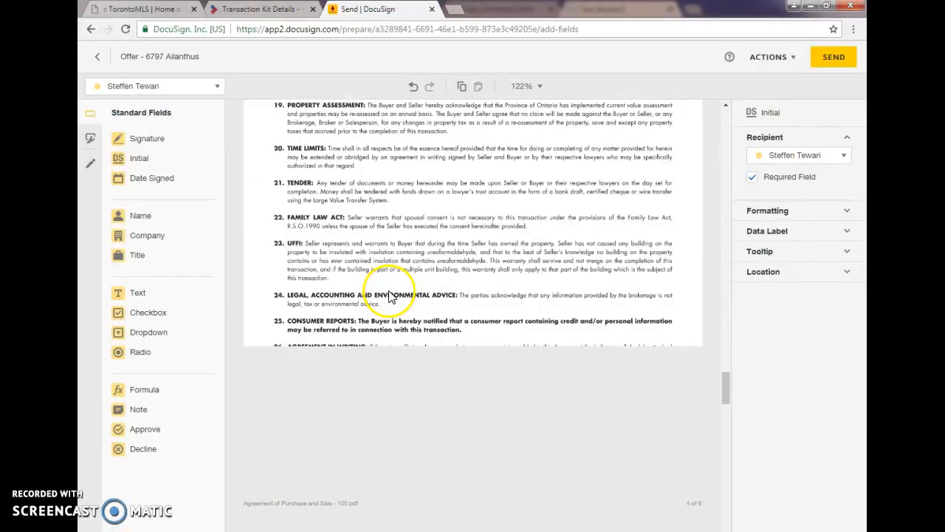
left_click_drag(164, 156, 460, 359)
Step: Place the buyer's Signature and Date Signed fields on the first buyer lines of section 28 and the Acknowledgement on page 5
scroll(378, 277, "down", 5)
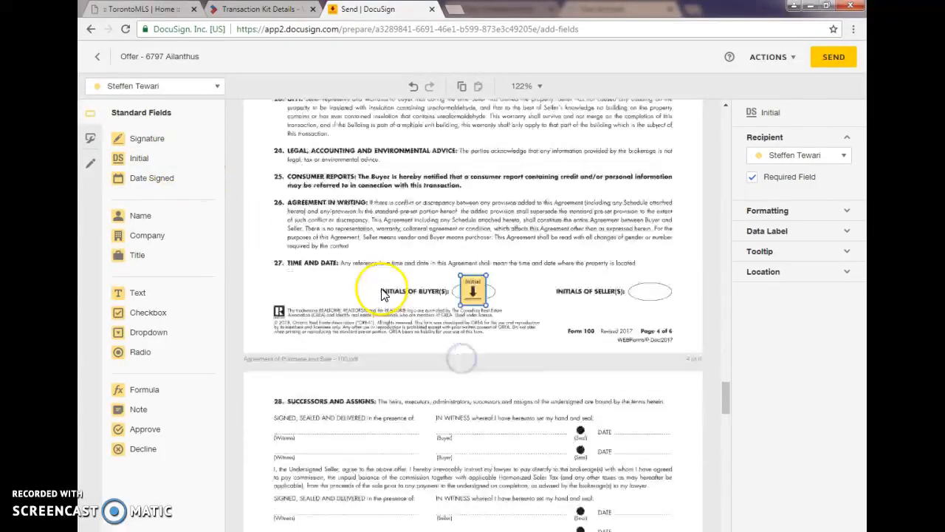
mouse_move(155, 144)
left_mouse_down()
mouse_move(472, 209)
mouse_move(447, 192)
left_mouse_up()
left_click_drag(171, 179, 617, 197)
scroll(317, 232, "down", 3)
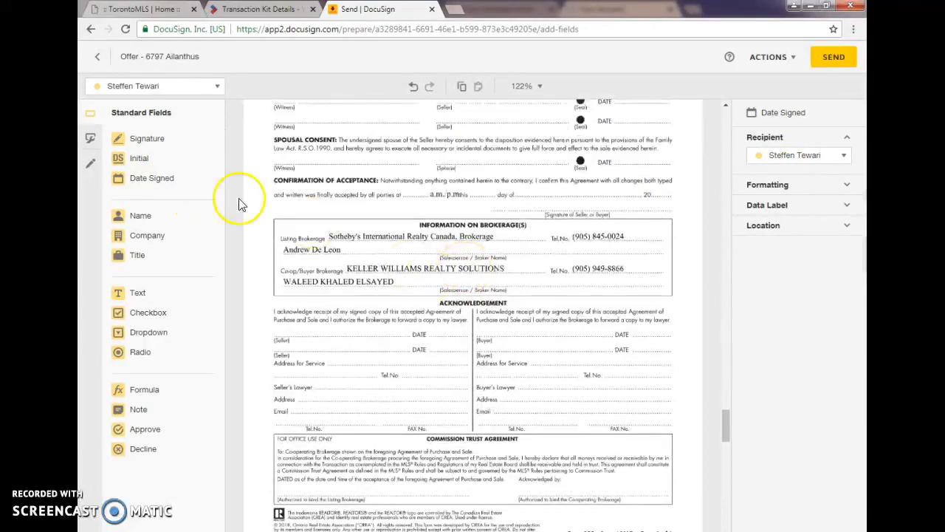
left_click_drag(152, 140, 476, 311)
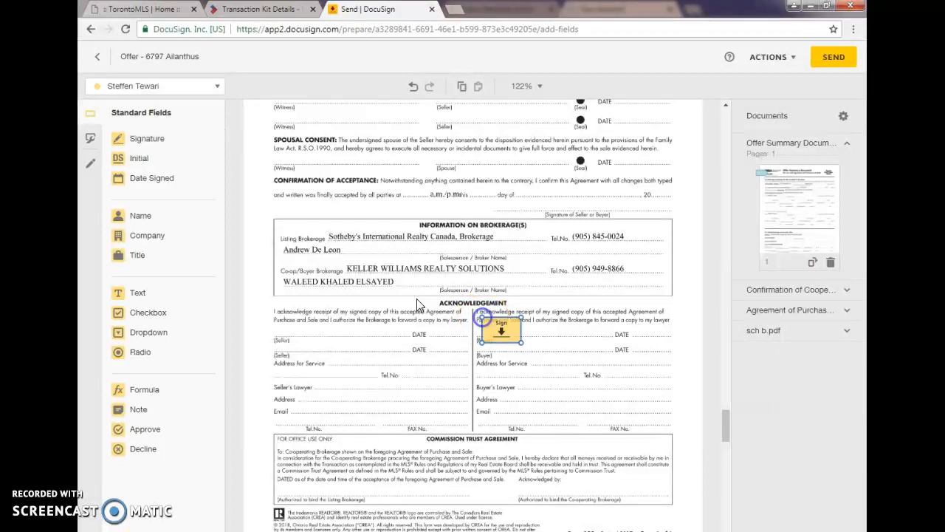
mouse_move(158, 184)
left_mouse_down()
mouse_move(635, 338)
mouse_move(640, 323)
left_mouse_up()
Step: Place the sales representative's Signature field on the Co-operating Brokerage line of the Commission Trust Agreement on page 5
left_click(161, 89)
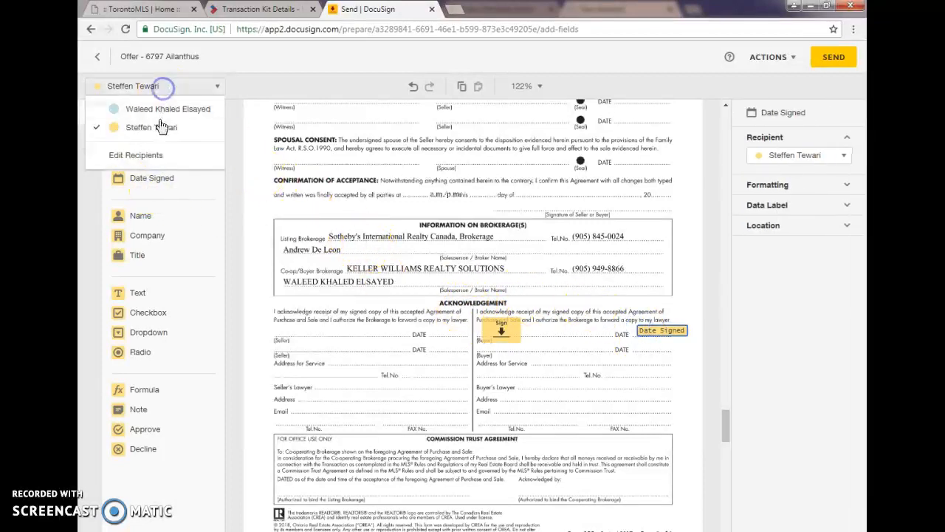
left_click(163, 105)
mouse_move(147, 139)
left_mouse_down()
mouse_move(433, 234)
mouse_move(437, 310)
mouse_move(543, 253)
mouse_move(573, 354)
left_mouse_up()
Step: Draw three parallel diagonal markup lines across the home inspection condition paragraph in Schedule A on page 6
scroll(436, 310, "down", 3)
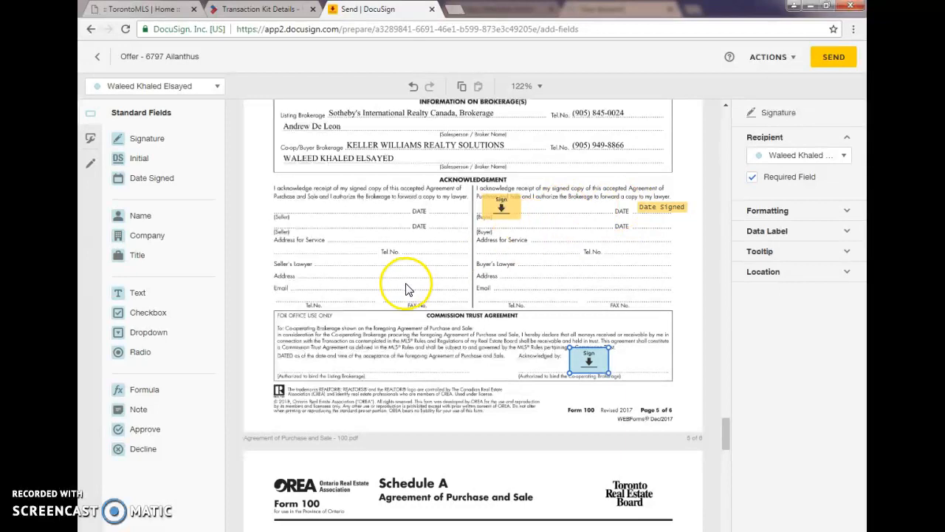
scroll(472, 259, "down", 6)
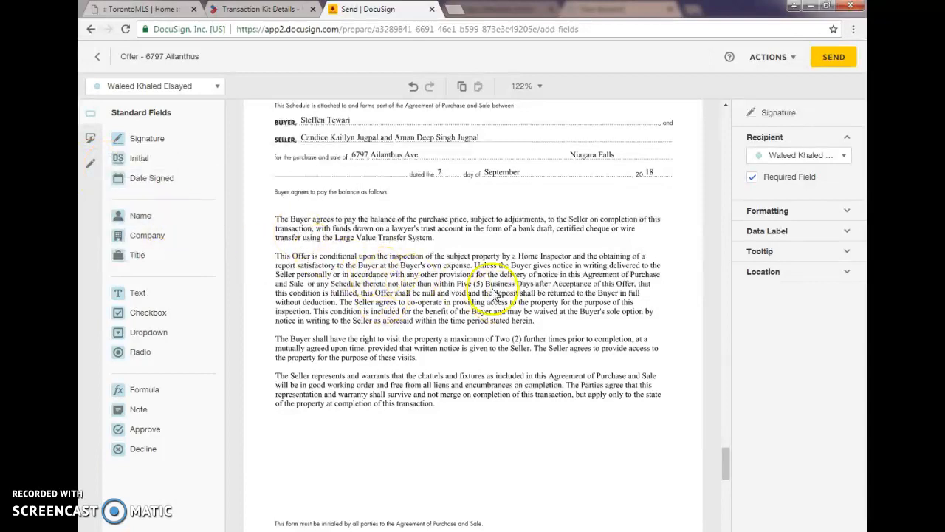
scroll(484, 314, "down", 2)
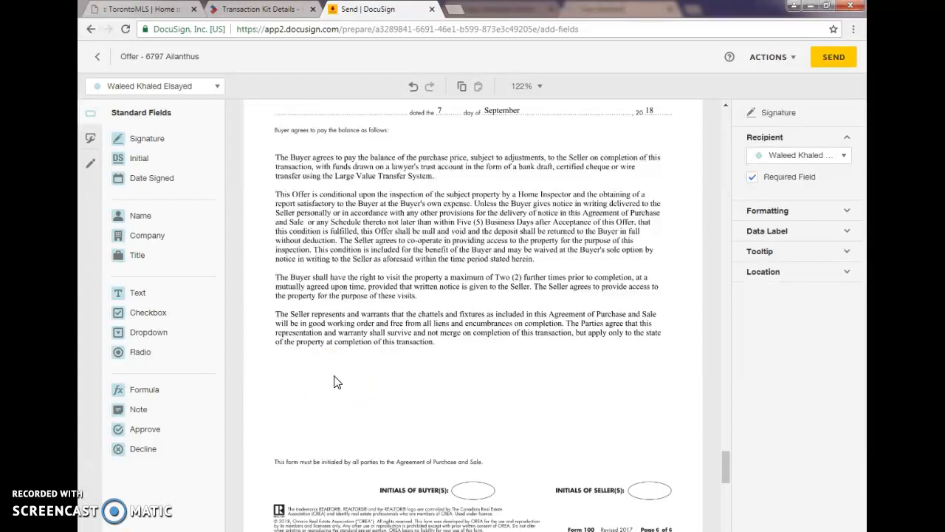
left_click(87, 166)
left_click(131, 139)
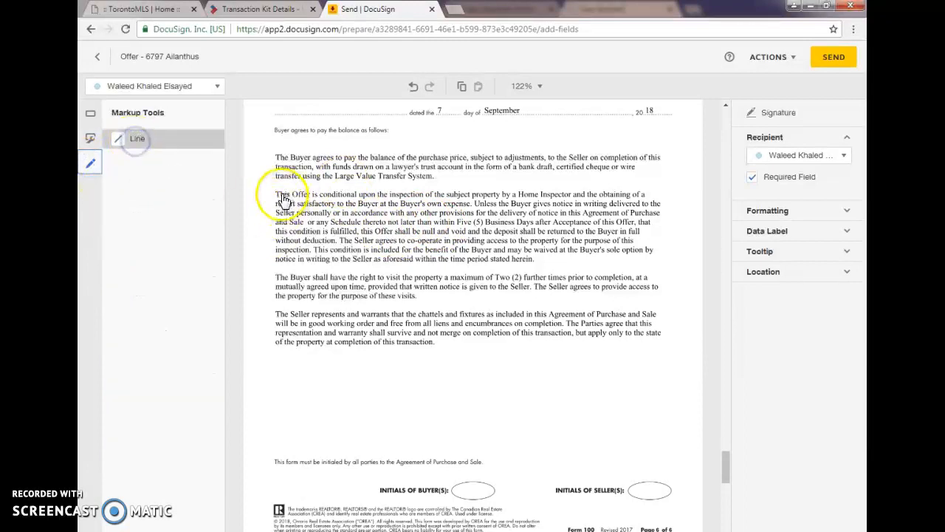
left_click_drag(278, 193, 336, 252)
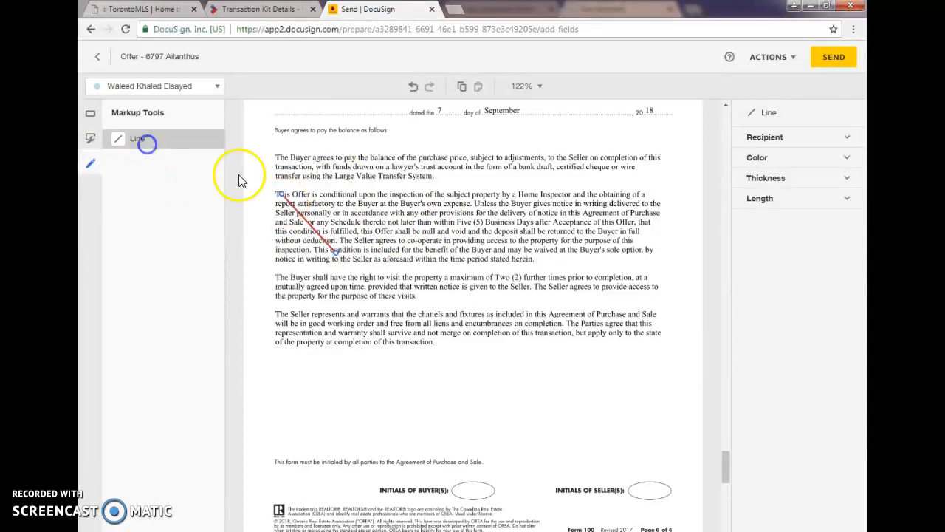
left_click_drag(321, 189, 386, 257)
left_click(152, 139)
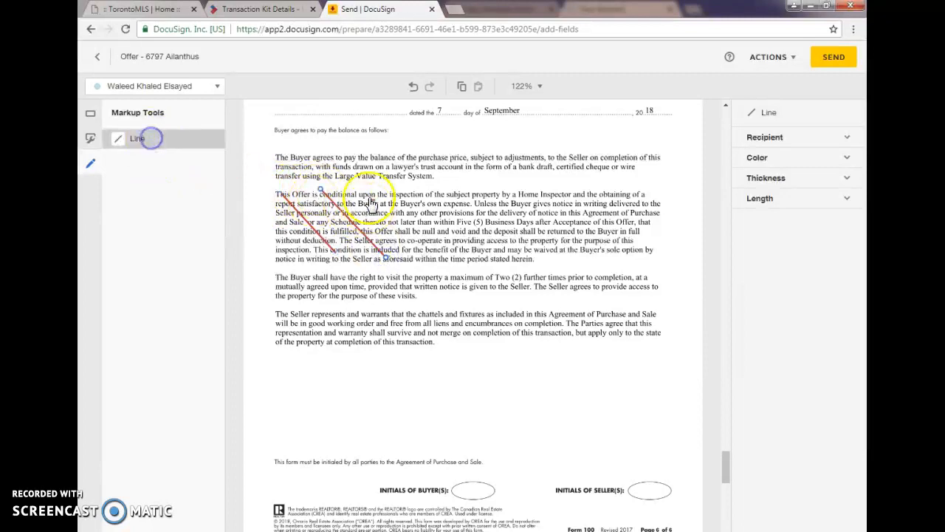
Step: Add a large Text field over the rest of the inspection condition, filled with XXXXXXX at font size 72
left_click(90, 113)
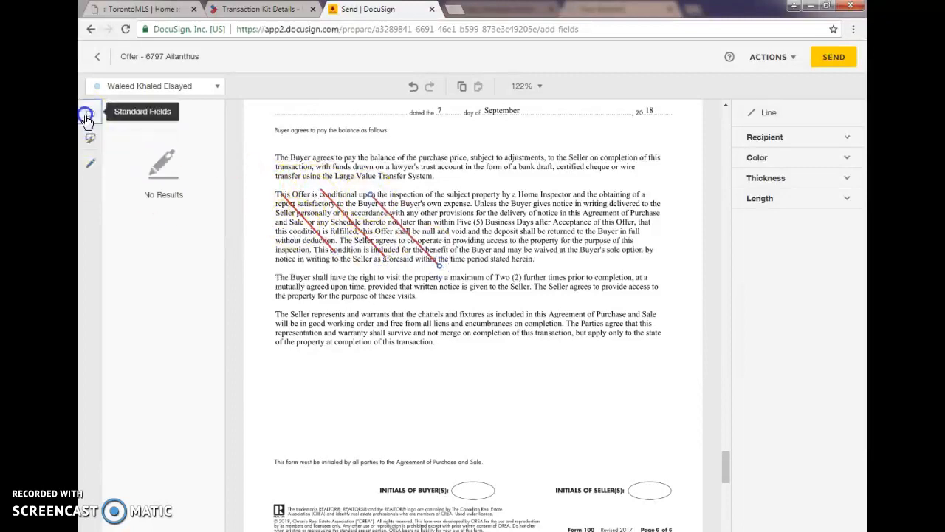
left_click(136, 292)
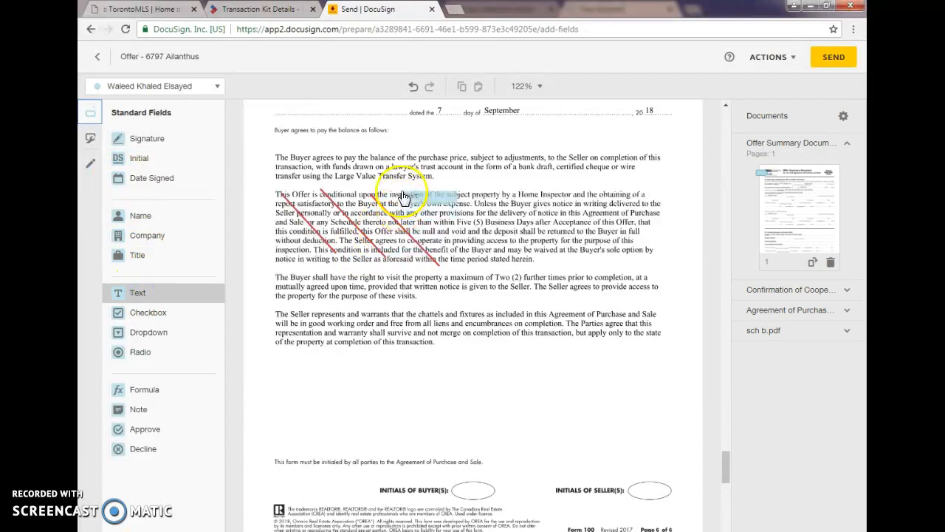
left_click(401, 191)
left_click_drag(459, 202, 643, 263)
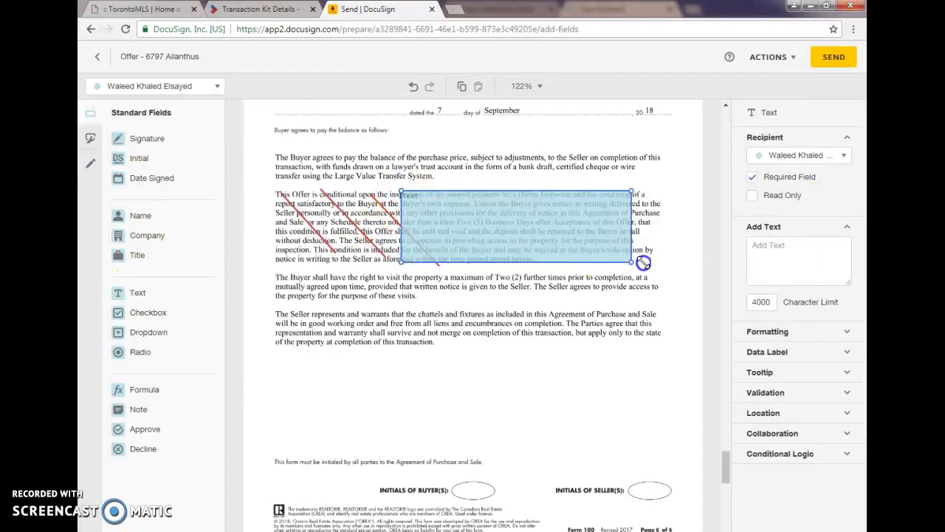
left_click(781, 261)
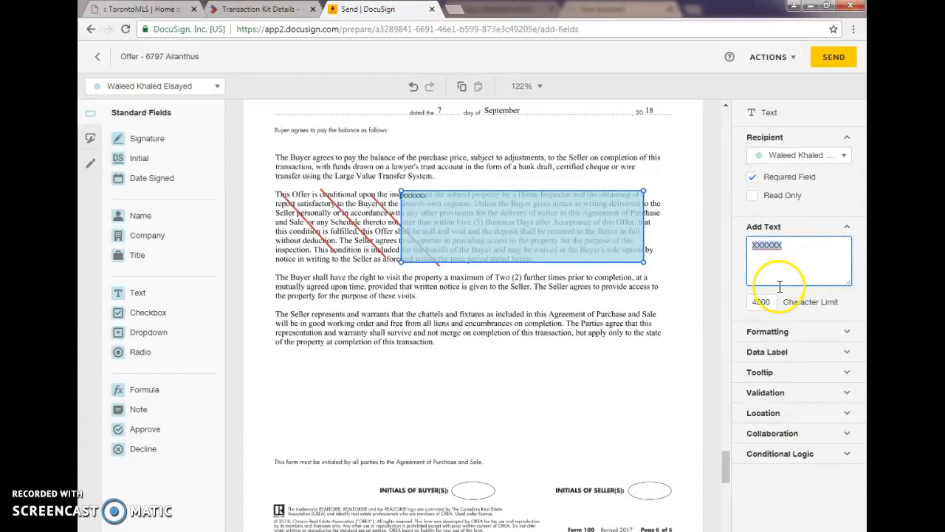
left_click(781, 338)
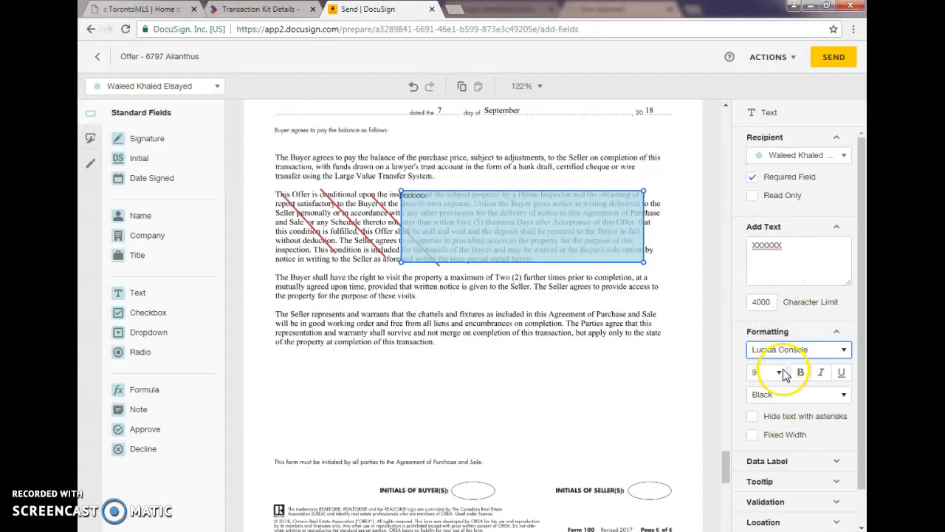
left_click(779, 373)
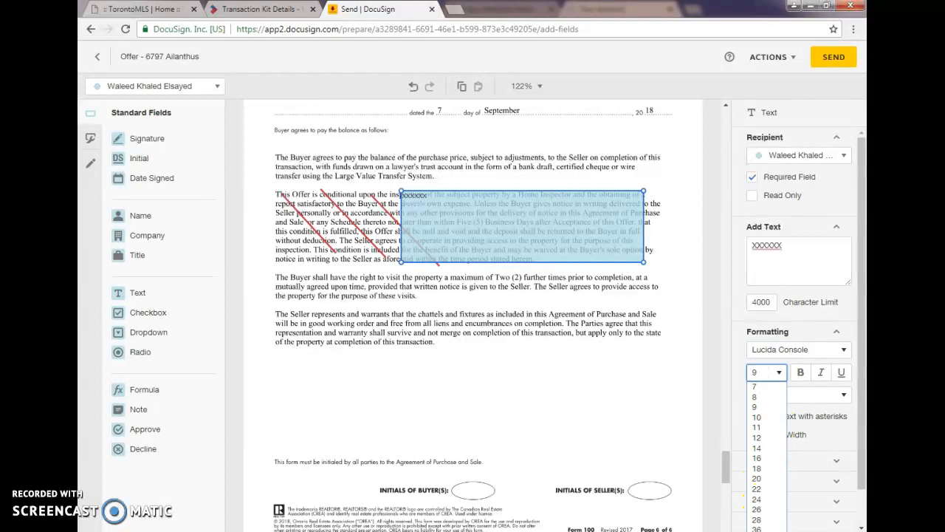
left_click(759, 531)
left_click(799, 243)
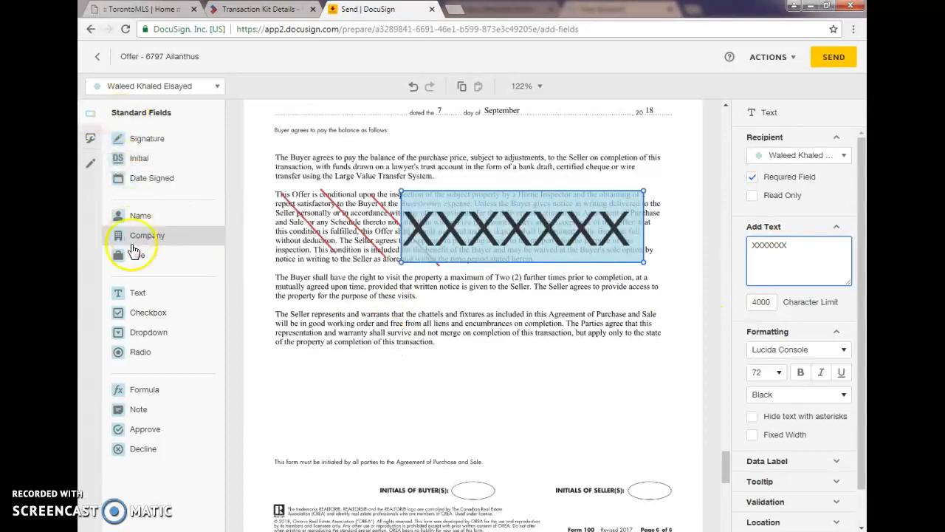
Step: Draw an opposing diagonal markup line across the existing lines on the inspection condition paragraph
left_click(139, 160)
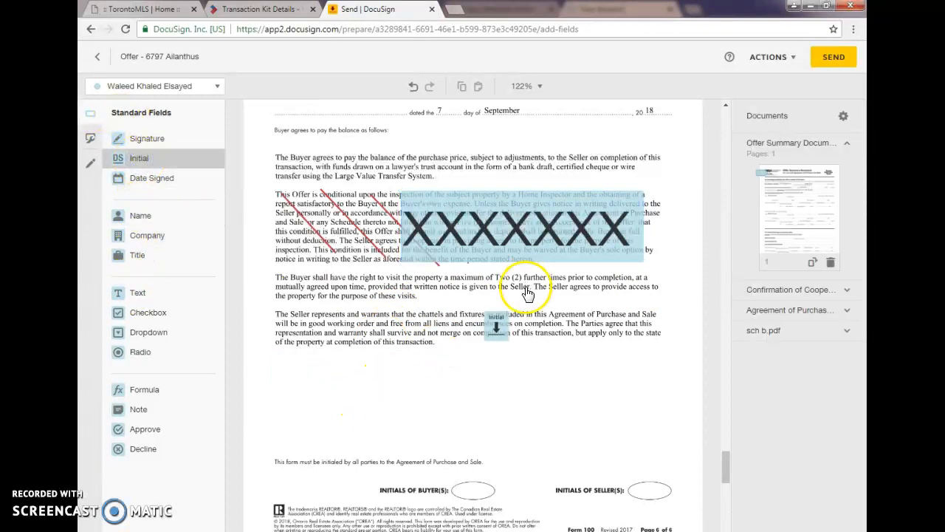
left_click(90, 162)
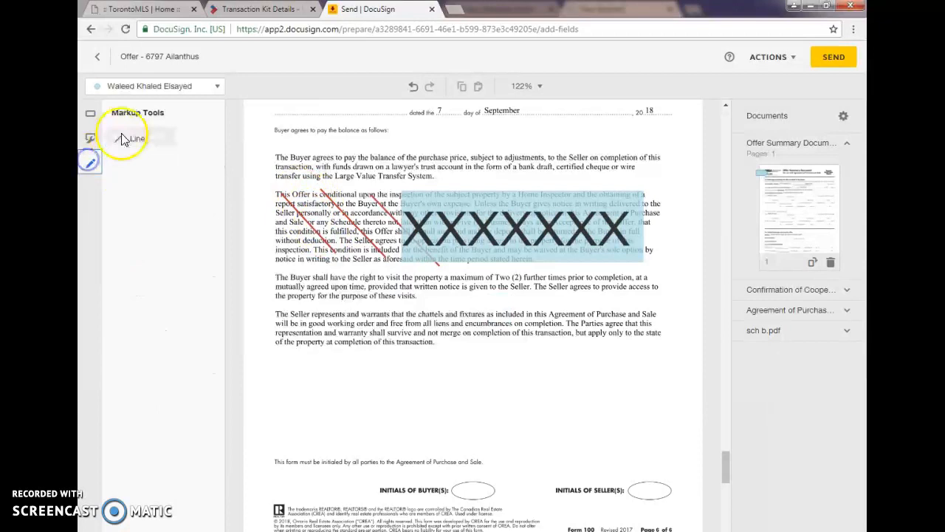
left_click(133, 140)
left_click_drag(384, 190, 319, 255)
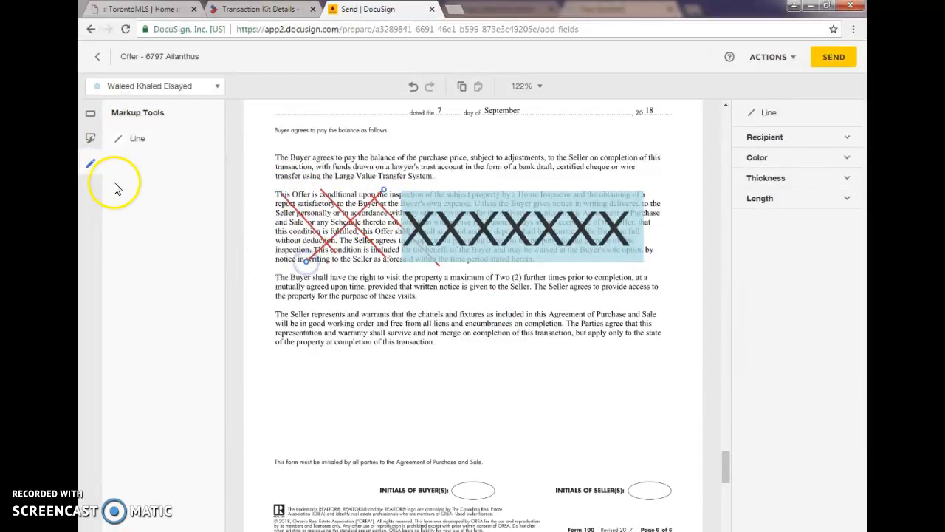
Step: Place the sales representative's Initial field beside the struck-out inspection condition in Schedule A
left_click(90, 115)
left_click(132, 290)
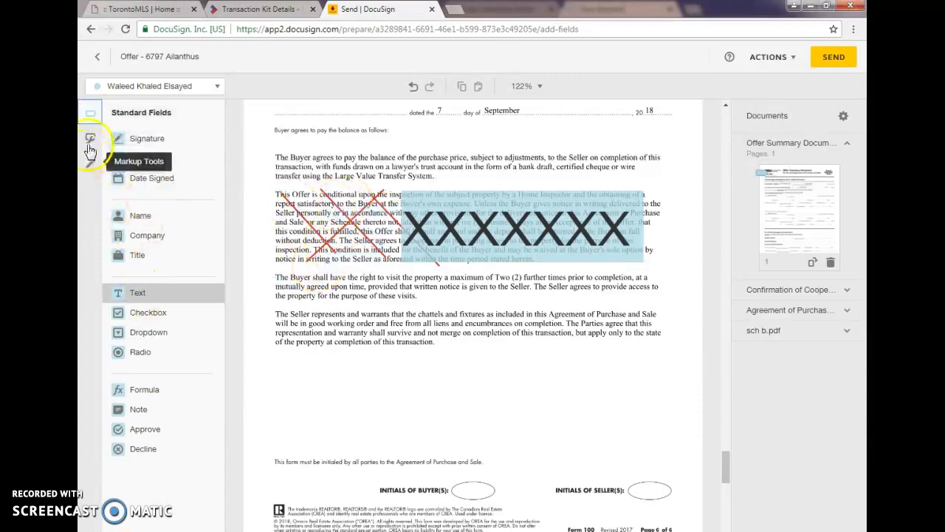
left_click(139, 158)
left_click(660, 186)
left_click(660, 182)
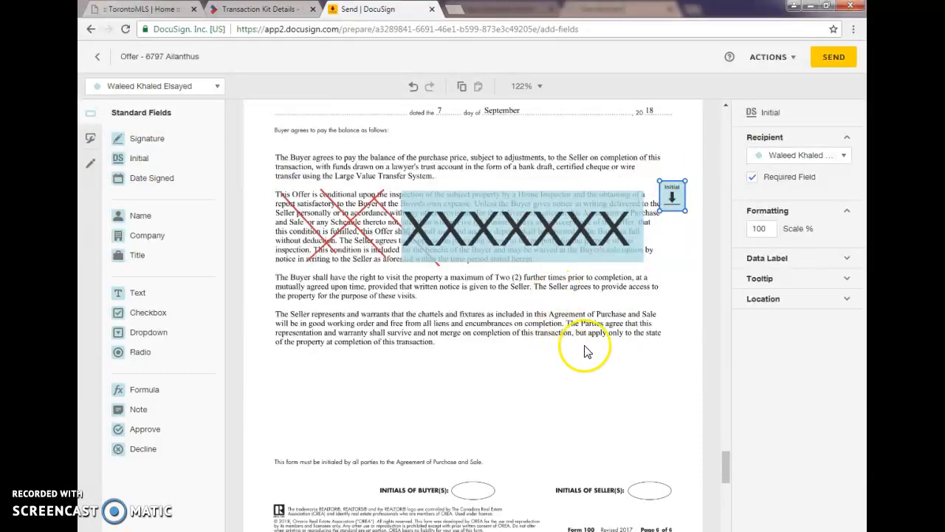
Step: Delete the Initial field, the XXXXXXX text field and all markup lines from the Schedule A inspection condition
key("Delete")
left_click(542, 235)
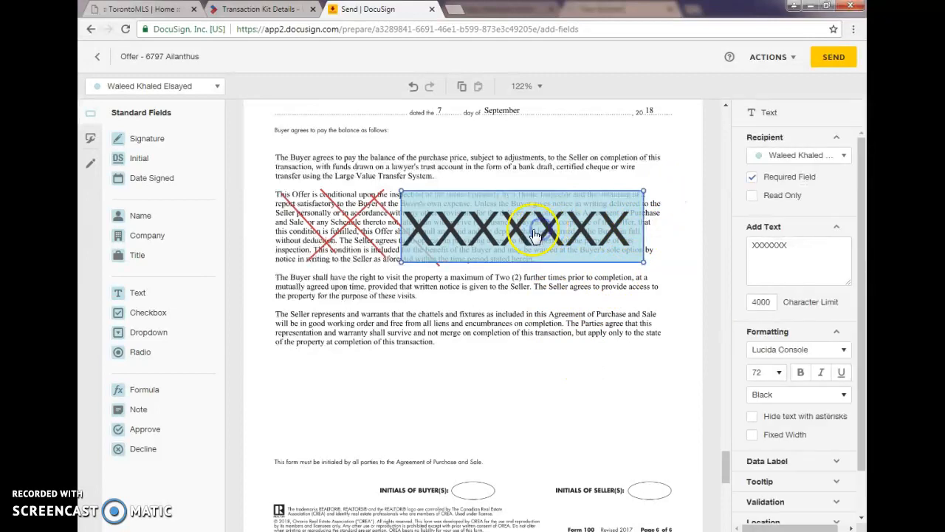
key("Delete")
left_click(347, 228)
key("Delete")
left_click(353, 225)
key("Delete")
left_click(399, 220)
key("Delete")
left_click(306, 214)
key("Delete")
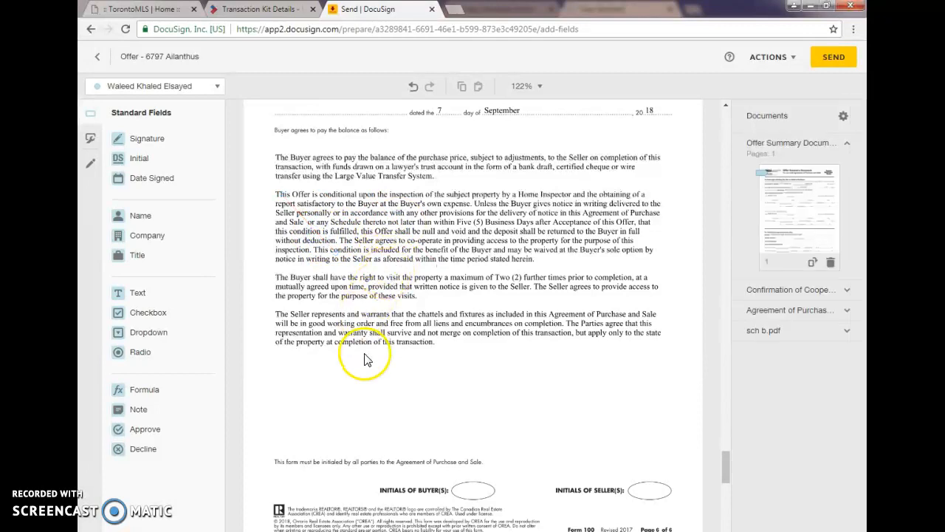
Step: Strike through the 398,000.00 purchase price on page 1 of the Agreement of Purchase and Sale with a markup line
scroll(555, 391, "up", 3)
left_click_drag(731, 453, 722, 255)
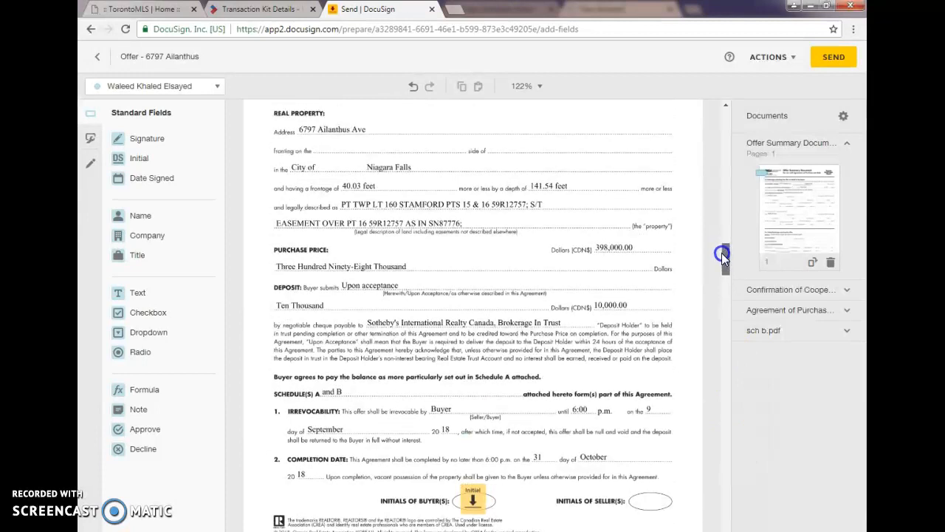
left_click(90, 162)
left_click(133, 139)
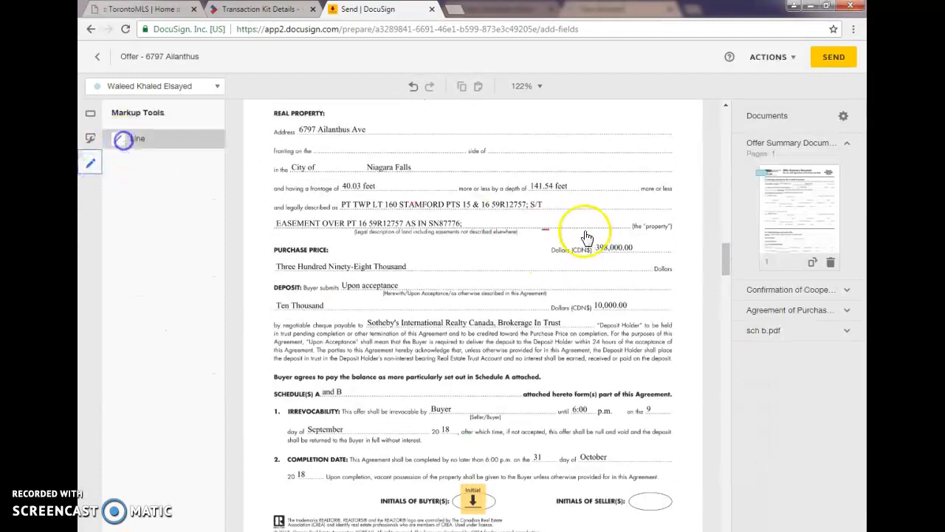
left_click_drag(591, 249, 636, 248)
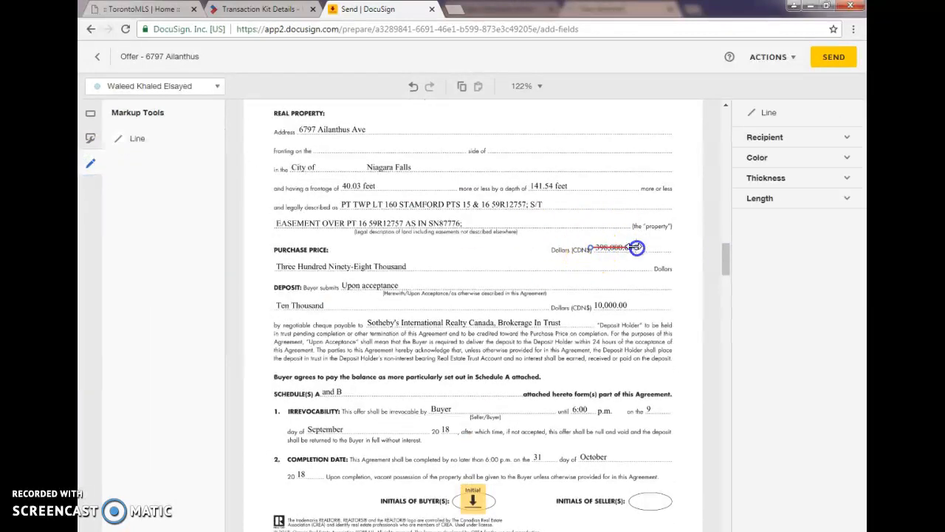
Step: Add a Text field containing 123456 just above the struck-out purchase price
left_click(91, 114)
left_click_drag(136, 294, 561, 237)
left_click(815, 275)
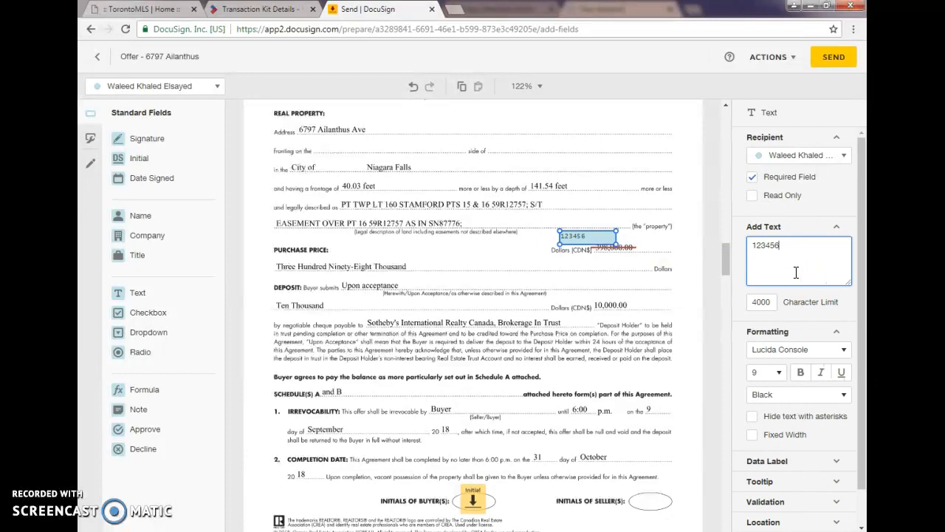
Step: Place the buyer's Initial field beside the struck-out purchase price and select the 123456 text field
left_click(148, 87)
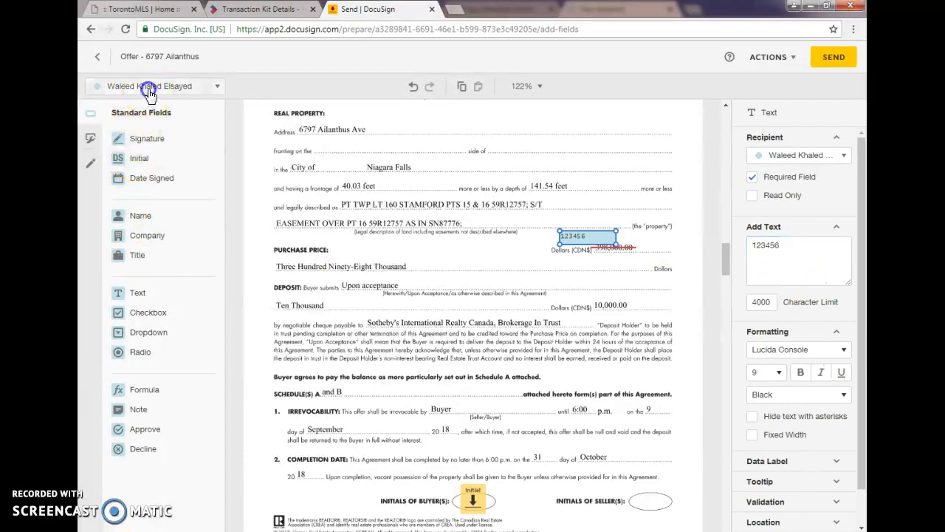
left_click(156, 126)
left_click_drag(137, 158, 640, 234)
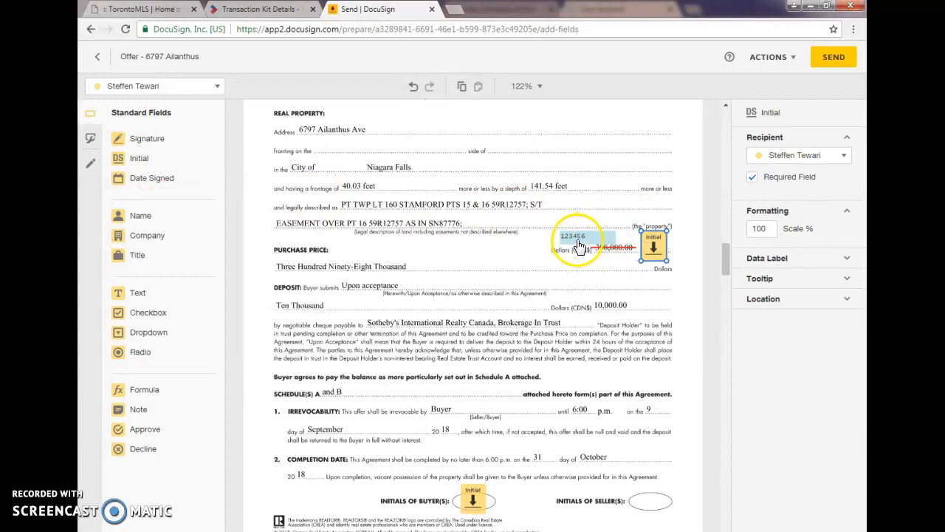
left_click(580, 245)
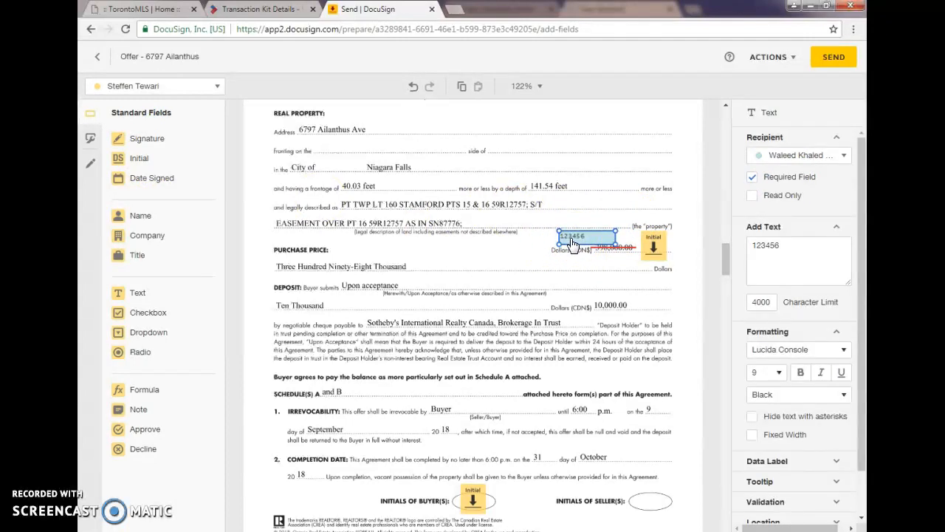
Step: Strike through the written purchase price "Three Hundred Ninety-Eight Thousand" with a markup line assigned to the agent recipient
left_click(90, 163)
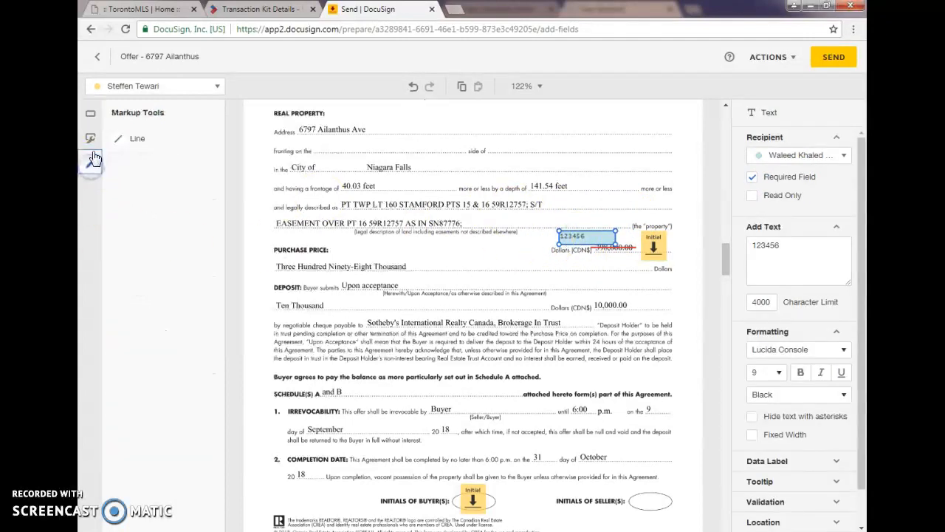
left_click(127, 85)
left_click(133, 110)
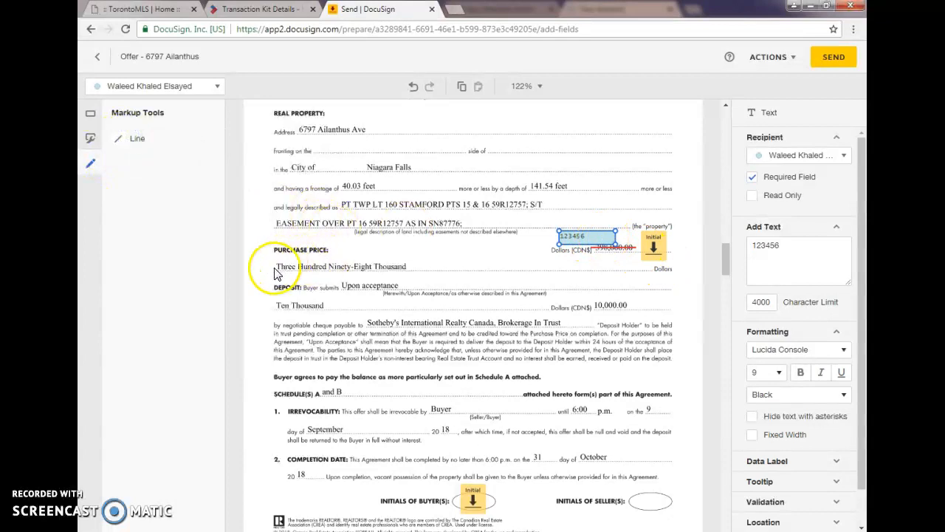
left_click(379, 270)
left_click(134, 139)
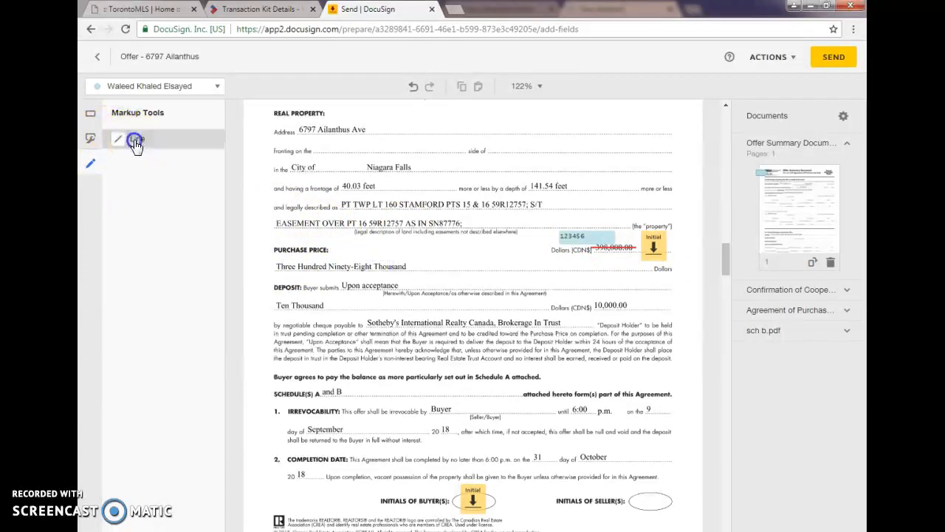
left_click_drag(272, 266, 407, 266)
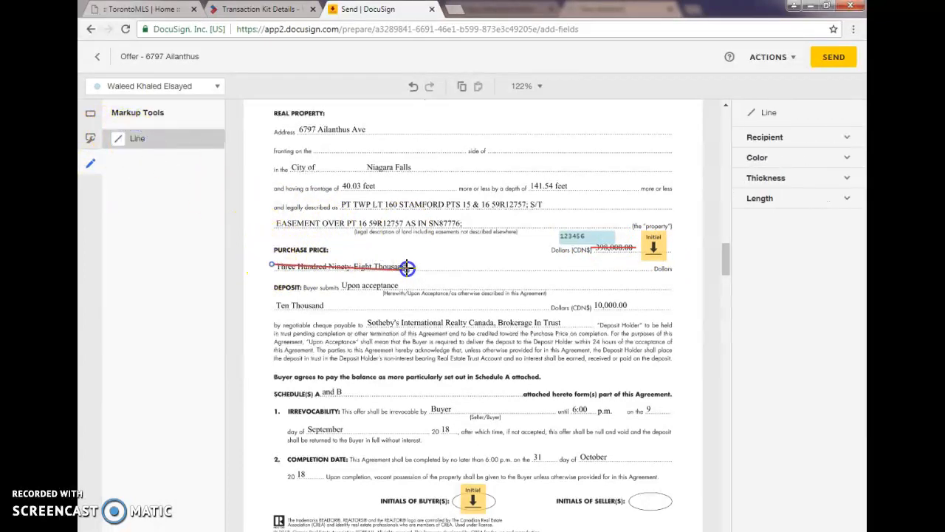
Step: Add a Text field containing "one million" beside the struck-out written purchase price
left_click(91, 114)
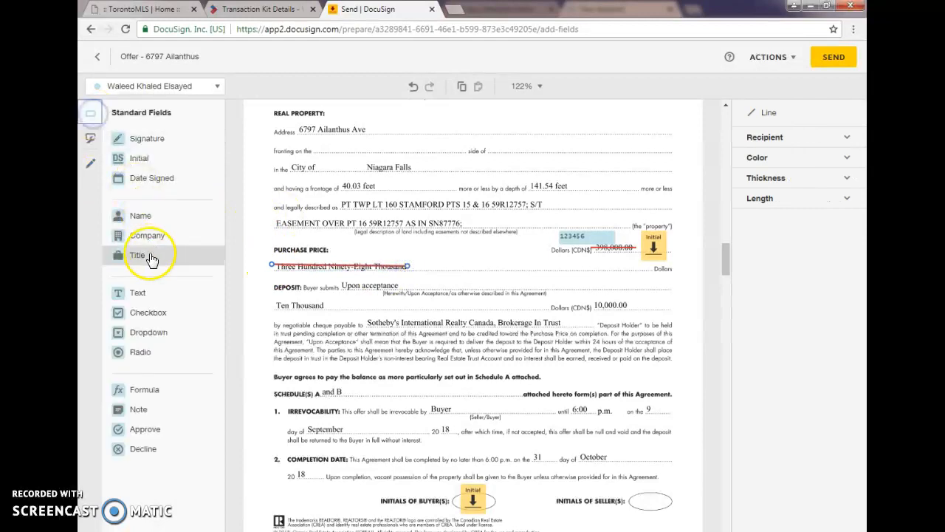
left_click(135, 291)
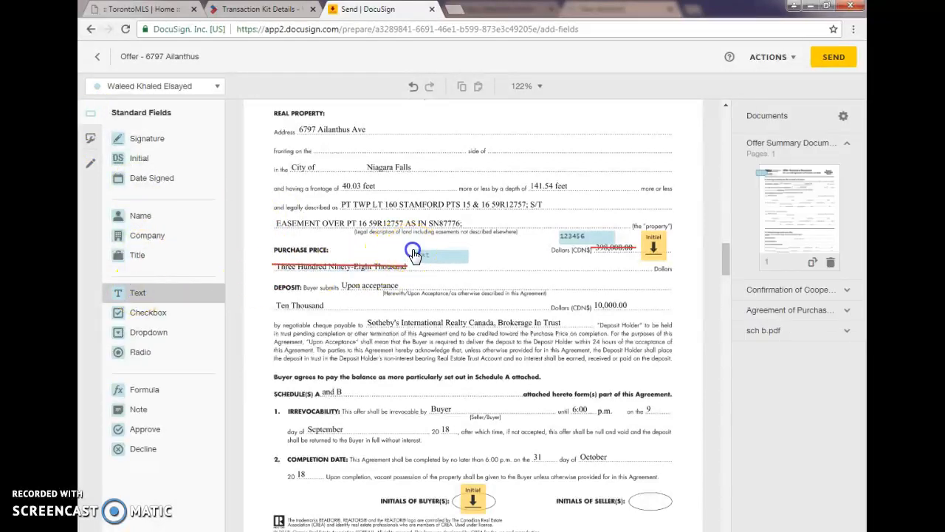
left_click(414, 254)
left_click_drag(468, 263, 522, 292)
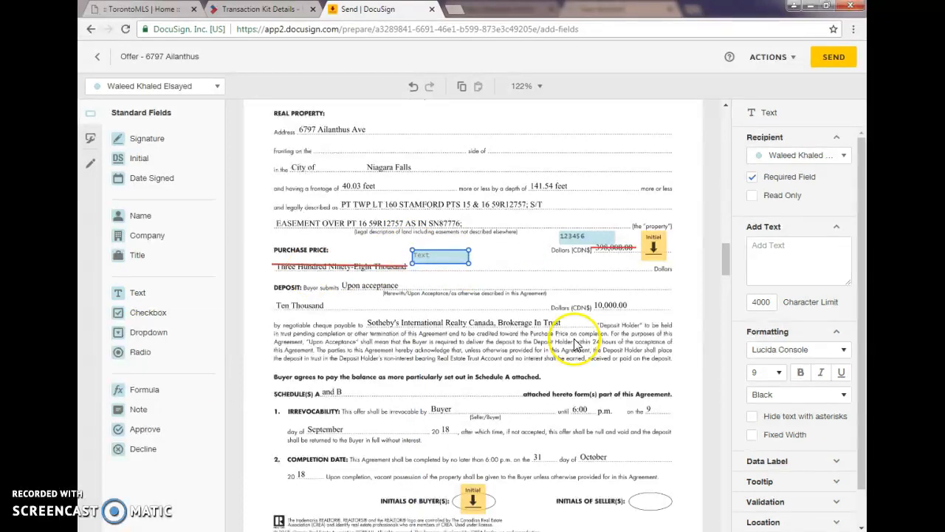
left_click(819, 258)
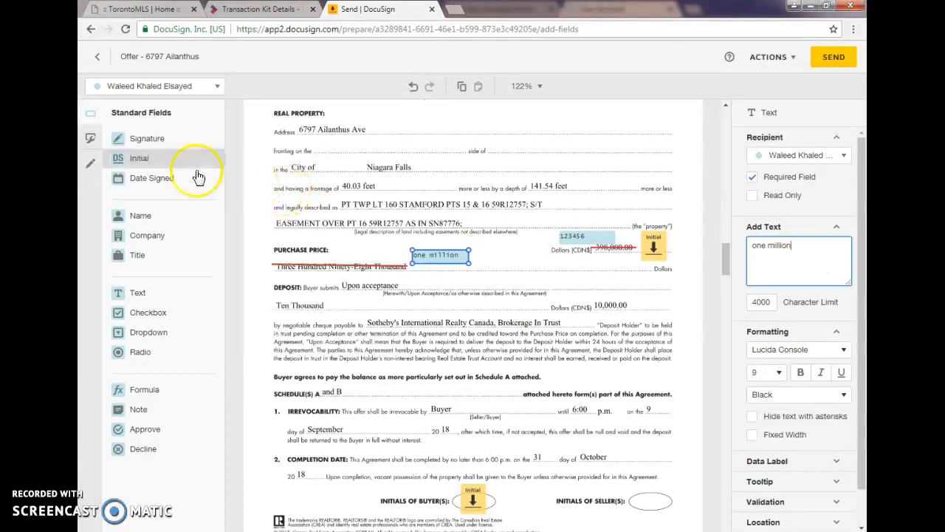
Step: Switch the recipient to the buyer and place an Initial field beside the "one million" text field
left_click(90, 162)
left_click(119, 91)
left_click(132, 127)
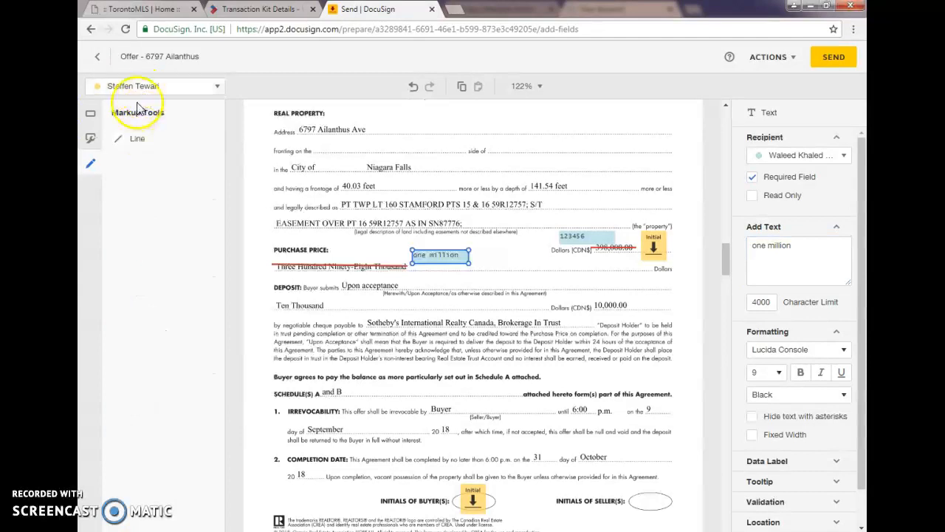
left_click(90, 112)
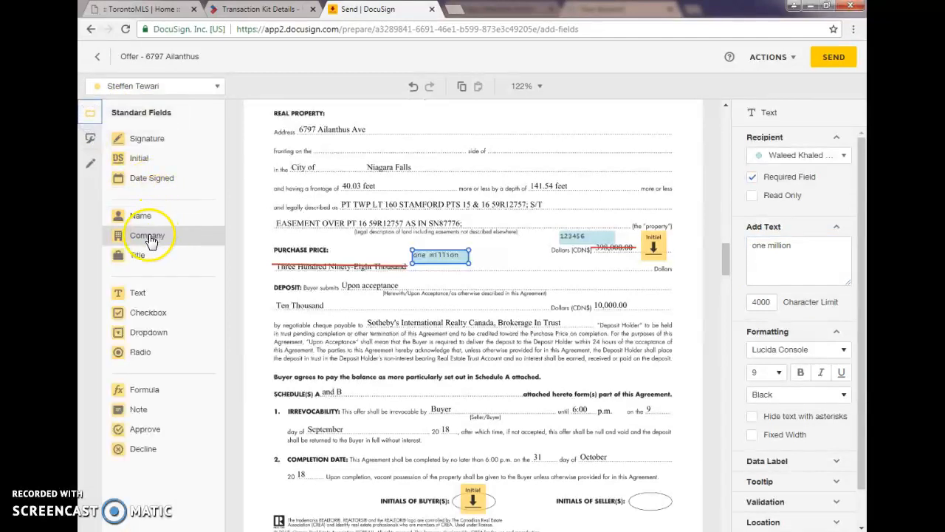
left_click_drag(144, 158, 493, 235)
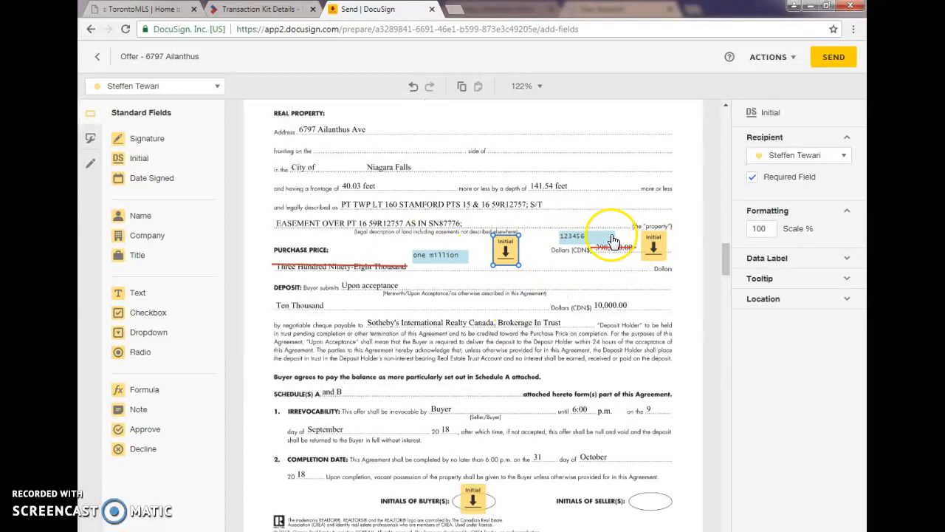
Step: Delete the "one million" text field and the Initial field beside it
left_click(447, 254)
key("Delete")
left_click(506, 251)
key("Delete")
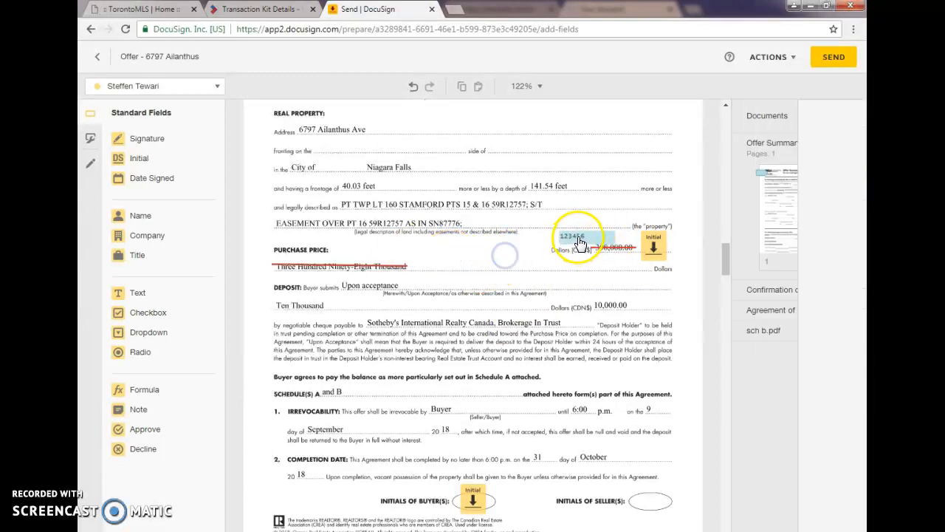
Step: Delete the 123456 text field, its Initial field and both strike-through lines from the purchase price section
left_click(573, 236)
key("Delete")
left_click(604, 252)
key("Delete")
left_click(654, 249)
key("Delete")
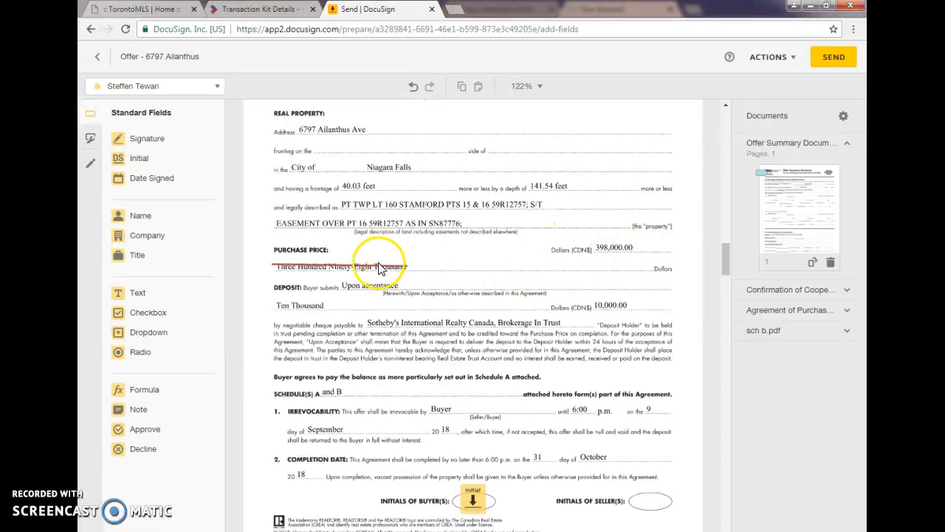
left_click(385, 274)
key("Delete")
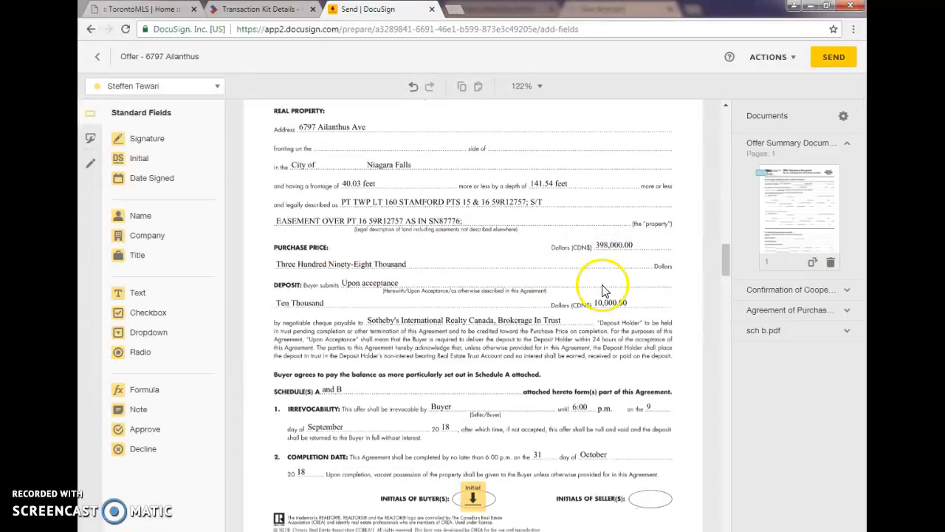
Step: Place the buyer's Initial field in the buyer initials oval on page 6 of the Agreement of Purchase and Sale
scroll(610, 290, "down", 10)
scroll(591, 295, "down", 6)
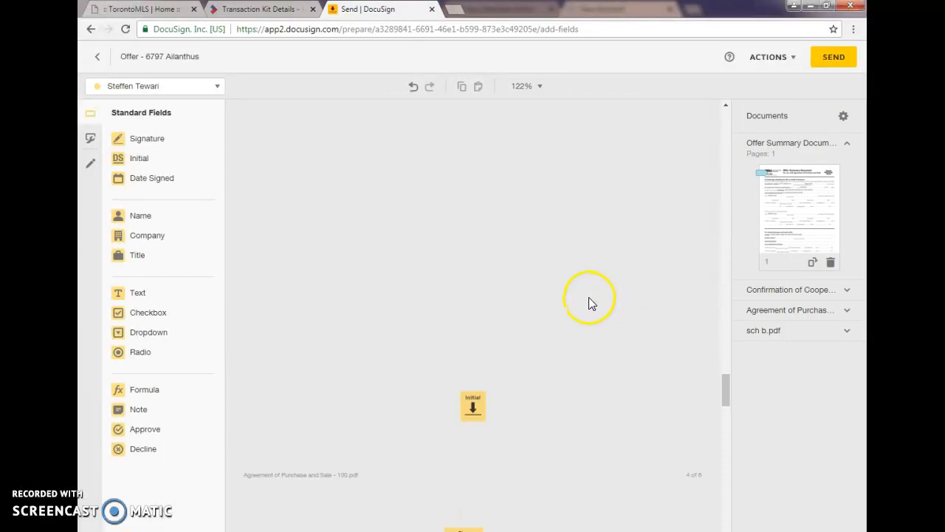
scroll(479, 300, "down", 10)
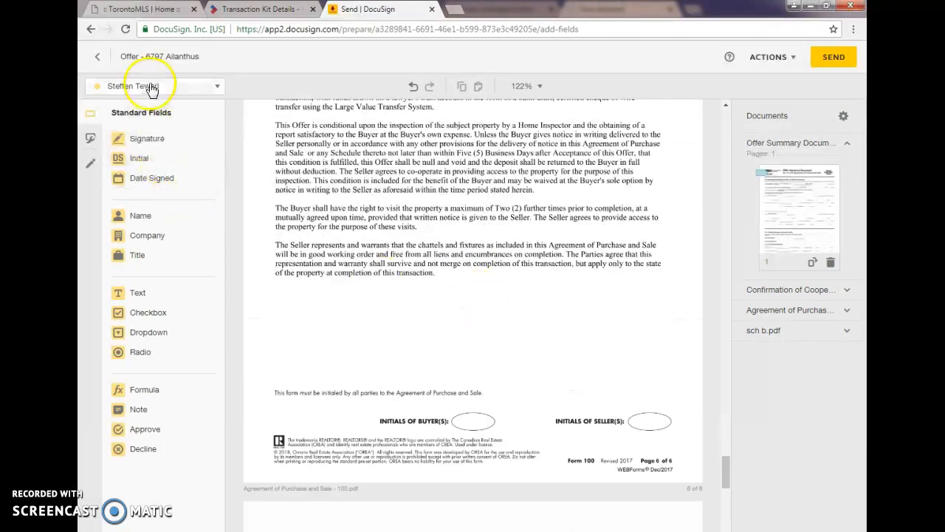
left_click_drag(137, 158, 466, 418)
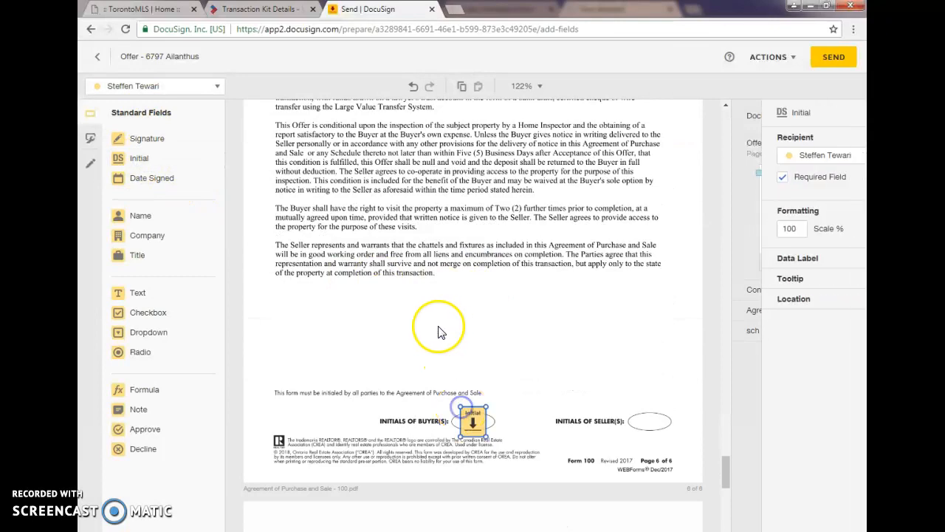
Step: Place the buyer's Initial fields on Schedule B: the acknowledgement line and initials oval on page 1, and the oval on page 2
scroll(428, 318, "down", 5)
scroll(402, 292, "down", 3)
left_click_drag(137, 158, 314, 336)
scroll(377, 347, "down", 4)
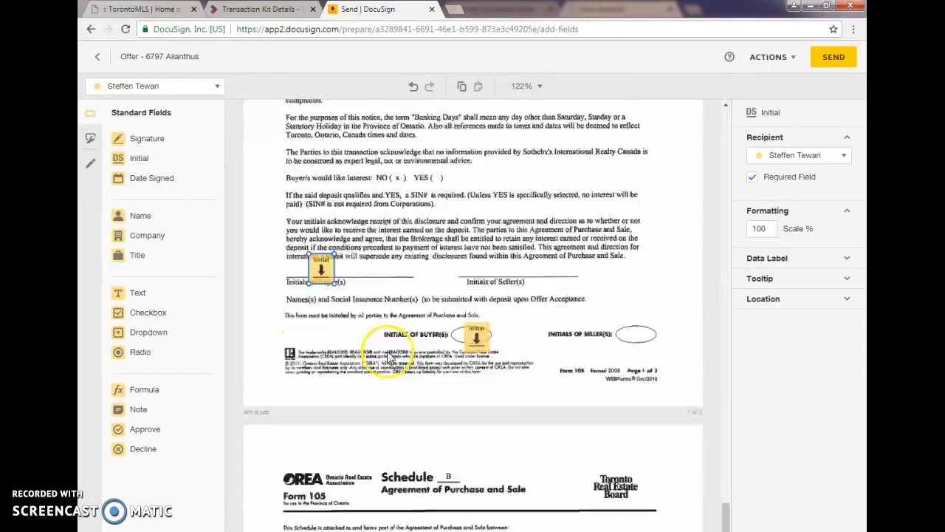
scroll(383, 347, "down", 3)
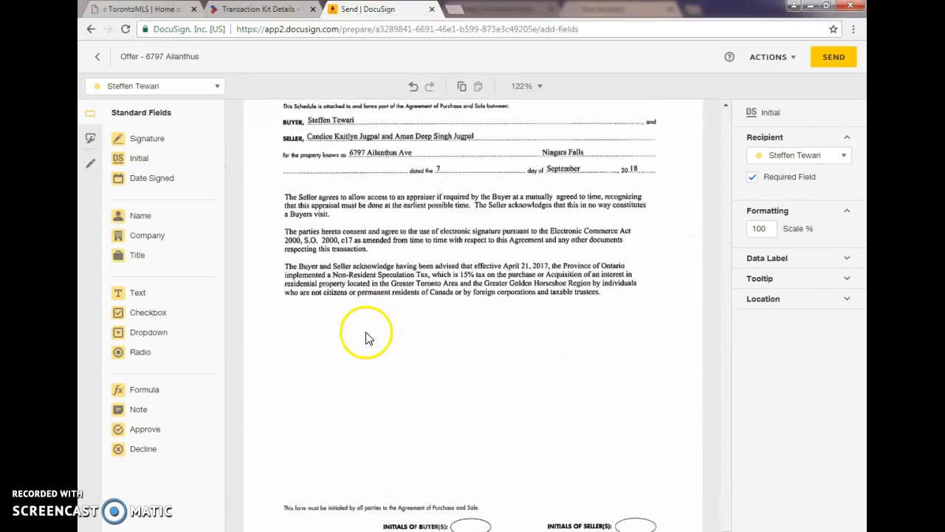
left_click_drag(151, 163, 467, 481)
Step: Review both Schedule B pages and Schedule A to check that the buyer's Initial fields are all in place
scroll(414, 361, "up", 2)
scroll(404, 340, "up", 4)
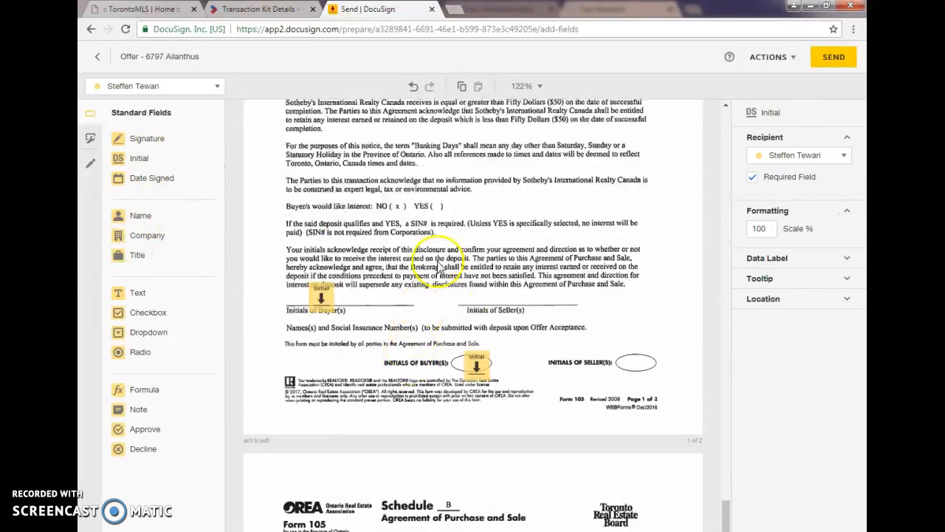
scroll(395, 253, "up", 2)
scroll(438, 315, "down", 10)
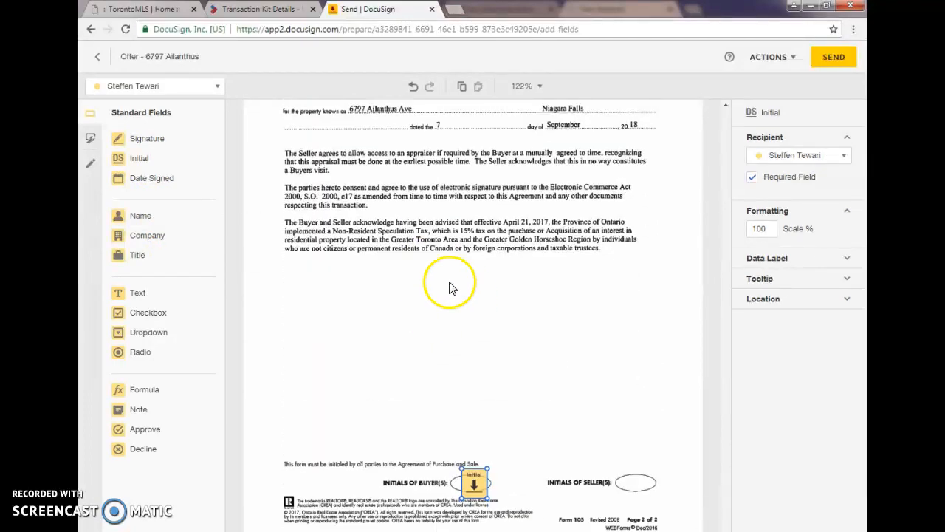
scroll(452, 288, "up", 10)
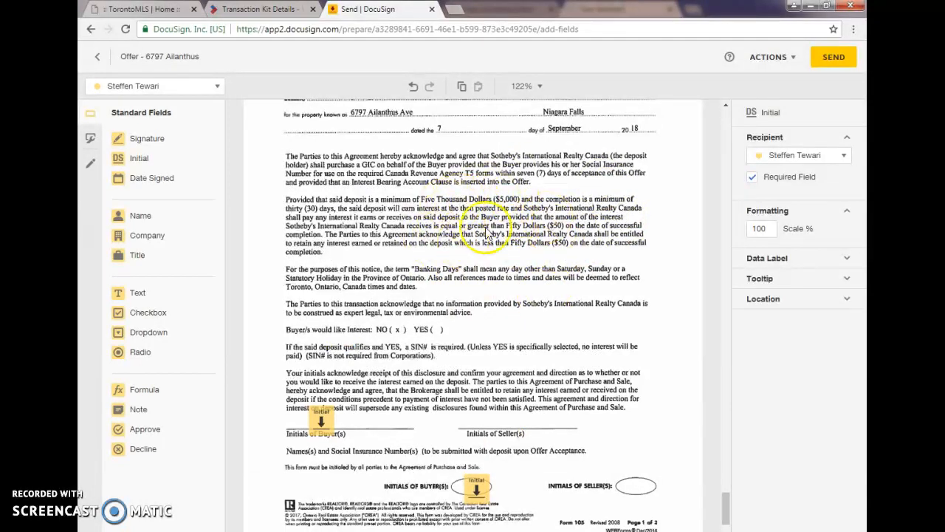
scroll(423, 256, "up", 3)
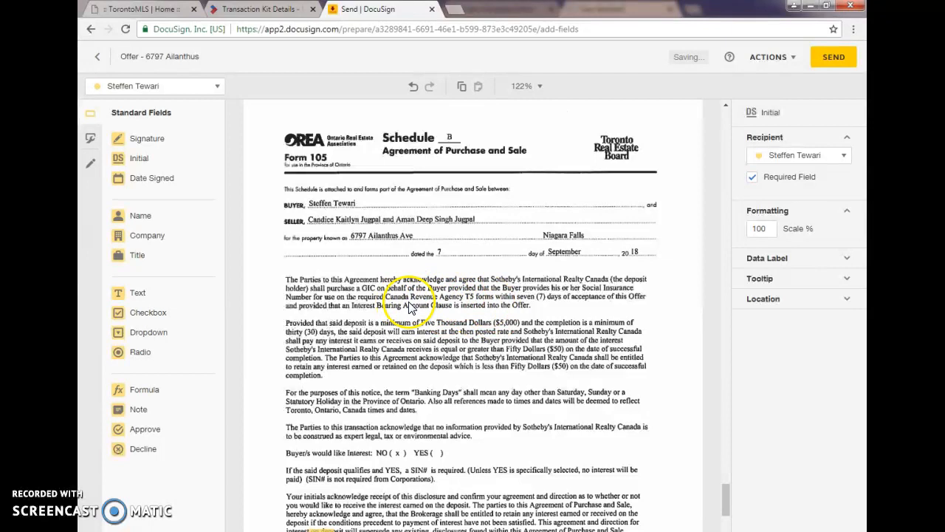
scroll(480, 306, "down", 10)
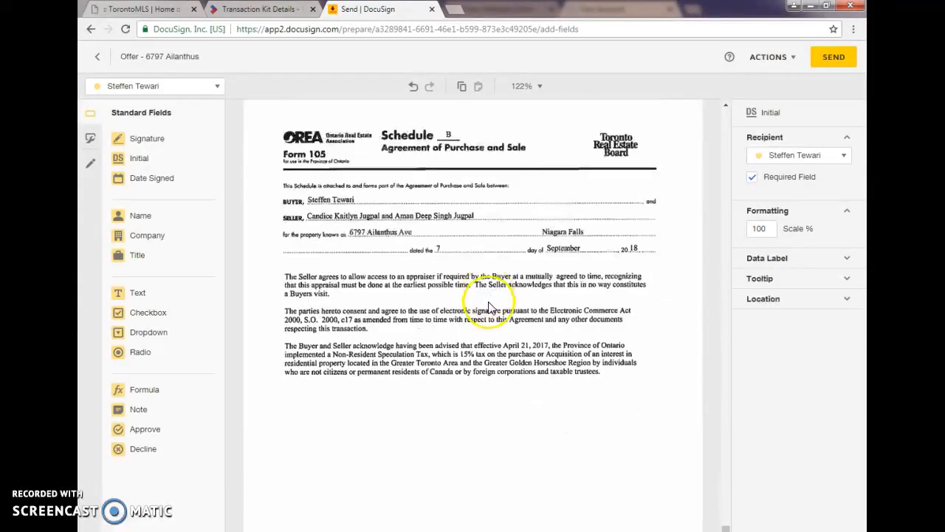
scroll(489, 314, "down", 3)
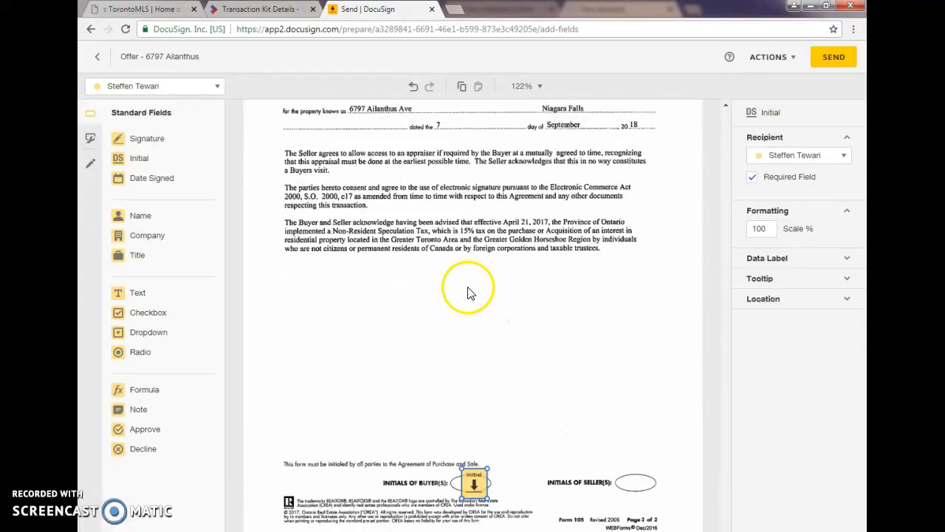
scroll(531, 318, "up", 15)
scroll(540, 310, "up", 15)
scroll(539, 303, "up", 6)
scroll(543, 303, "down", 12)
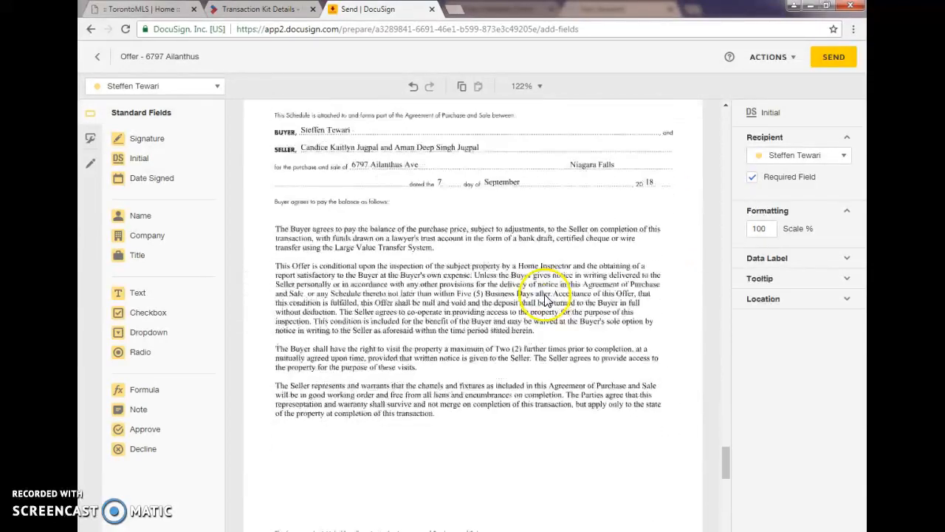
scroll(545, 299, "down", 3)
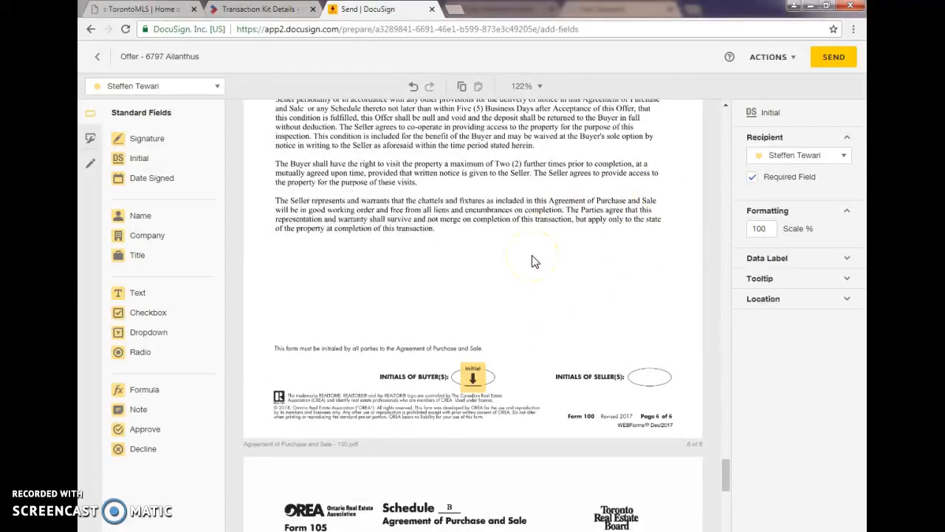
Step: Send the offer envelope for signing and look over the forms and DocuSign sections of the transaction kit
left_click(831, 58)
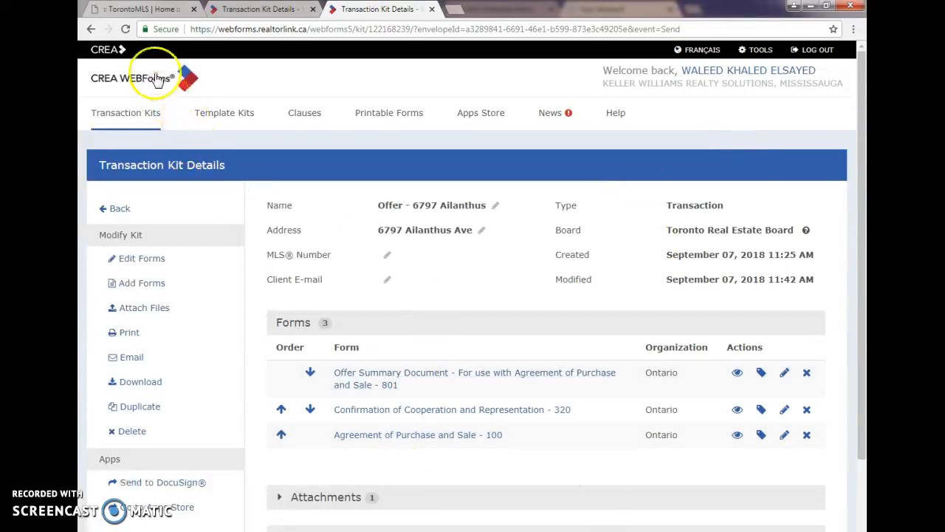
scroll(441, 303, "down", 3)
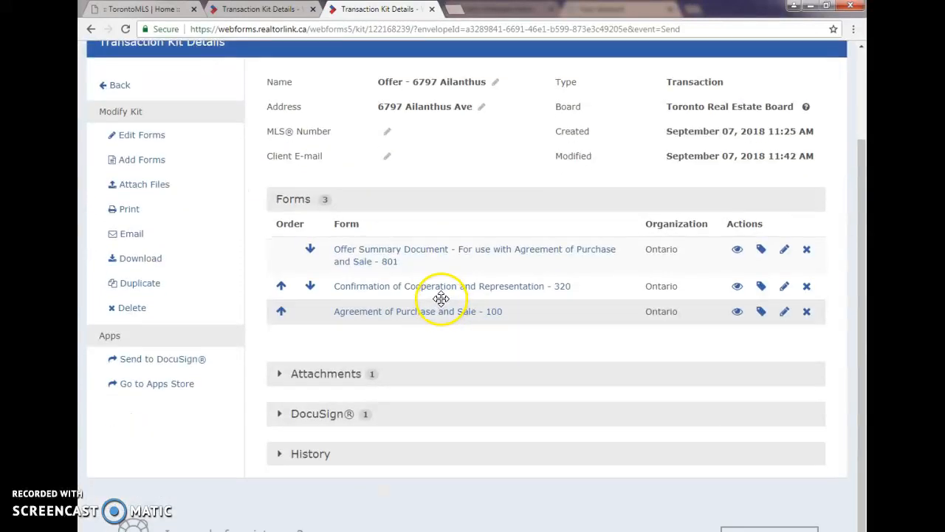